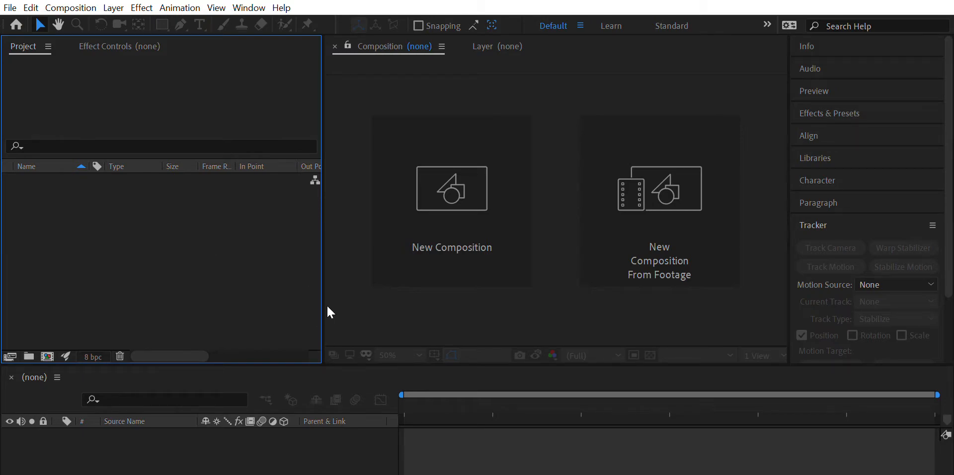
Step: Import Copy of 2d Track Footage.MOV, create a composition from it and widen the composition viewer
double_click(131, 222)
double_click(211, 74)
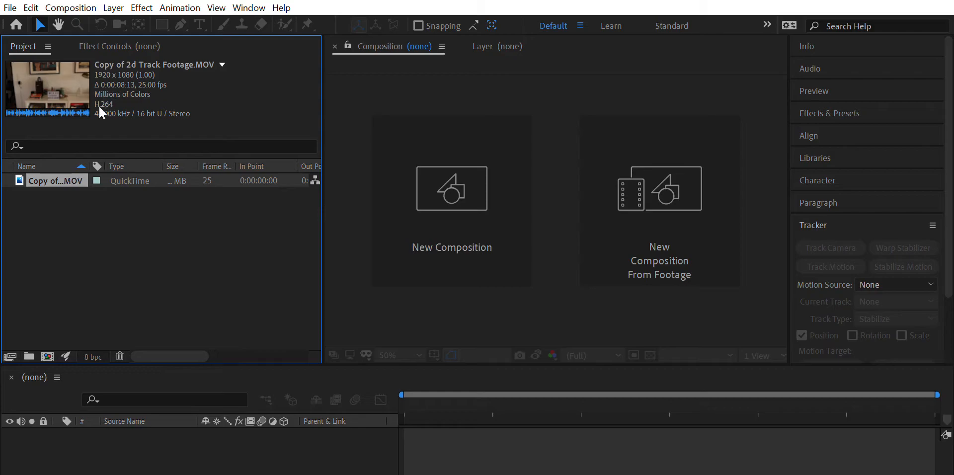
left_click_drag(46, 324, 47, 356)
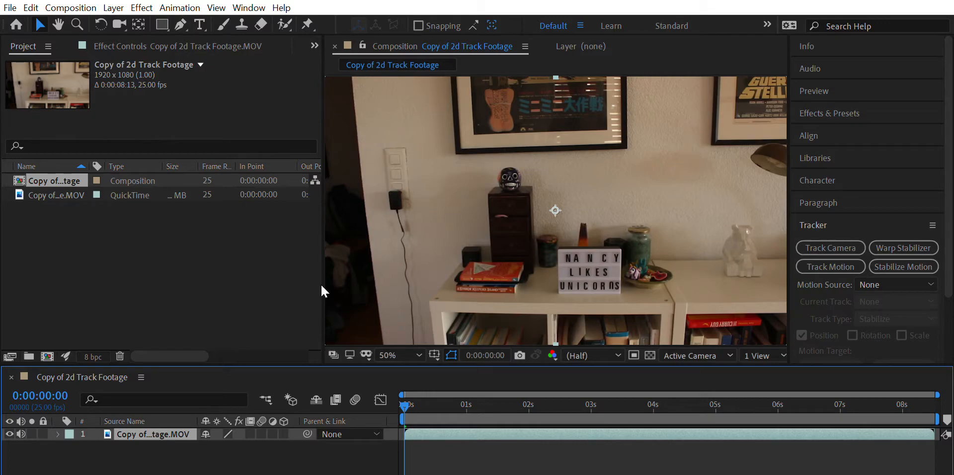
left_click_drag(323, 282, 222, 271)
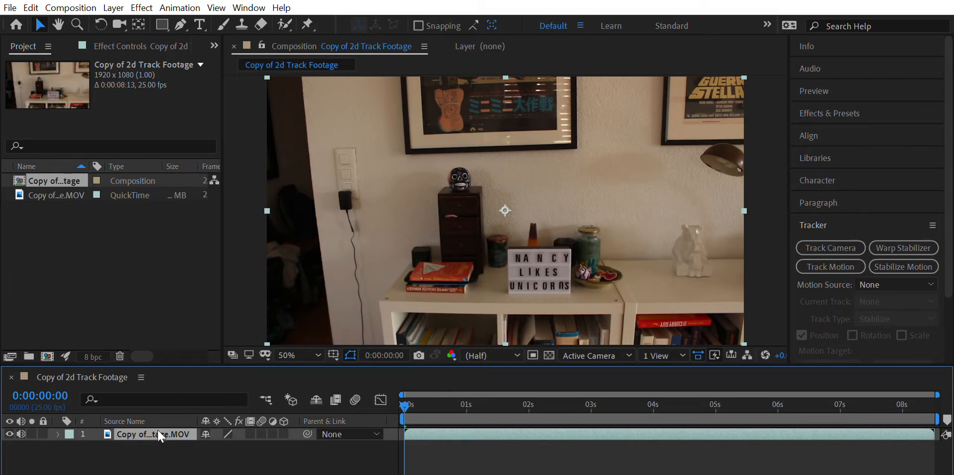
Step: Scrub the footage to review its camera movement and return to the first frame
left_click(819, 226)
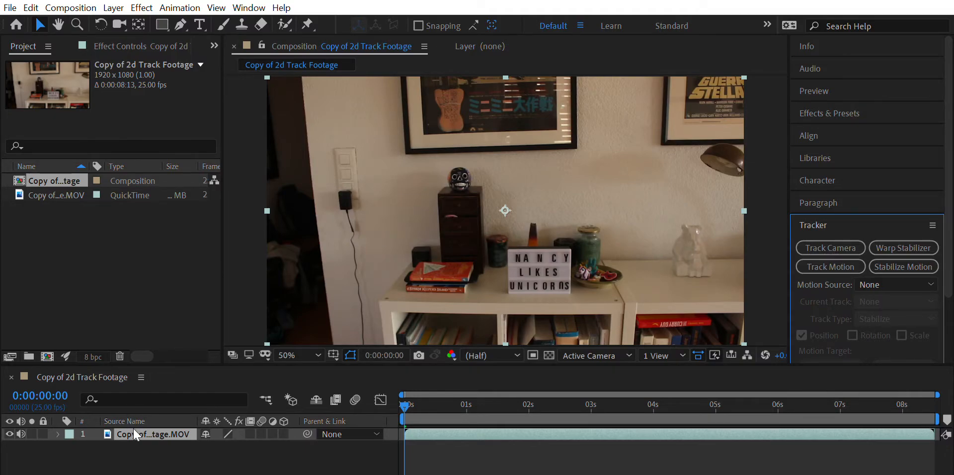
left_click_drag(407, 396, 371, 401)
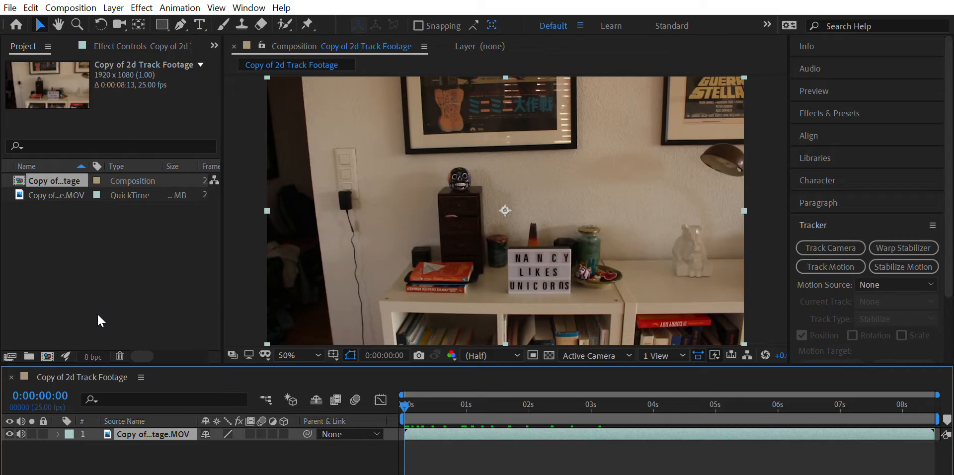
Step: Create a 1920 x 1080, 30-second composition named Graphics and draw a large central rectangle with a 72 px white stroke
left_click(50, 352)
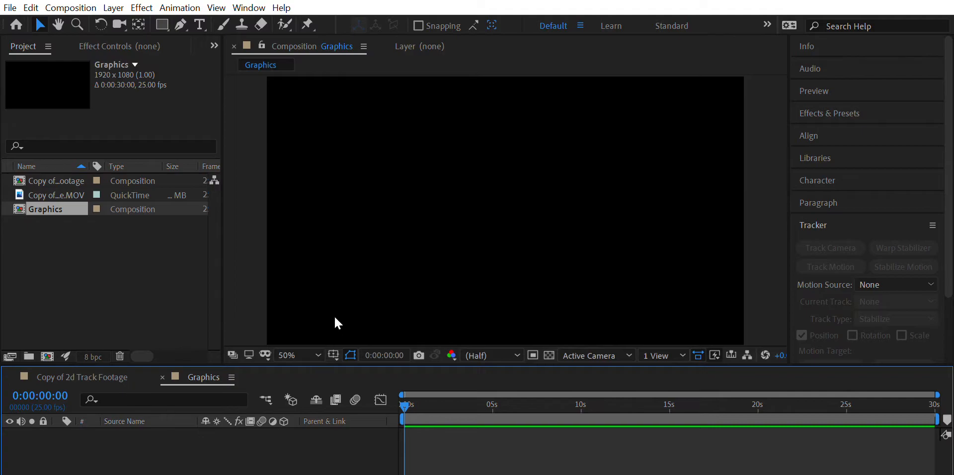
left_click(162, 24)
left_click_drag(386, 148, 655, 282)
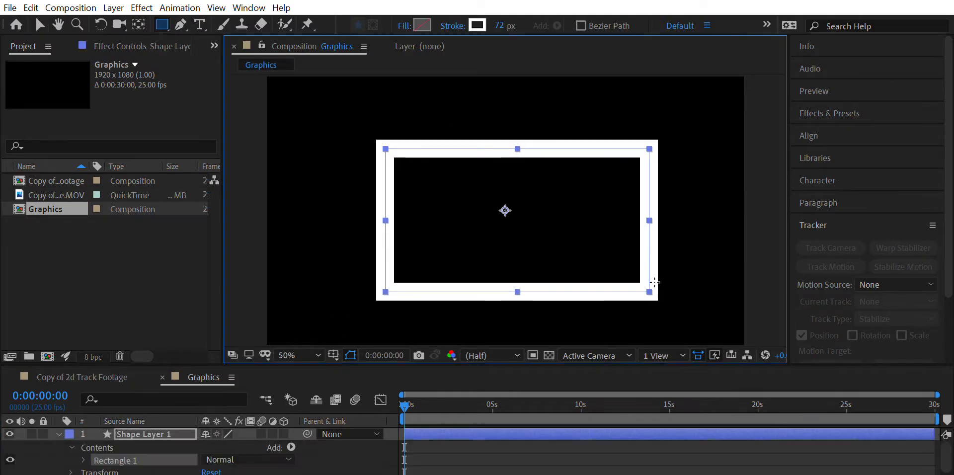
Step: Adjust the rectangle's fill settings so that only its white outline is drawn
left_click(420, 25)
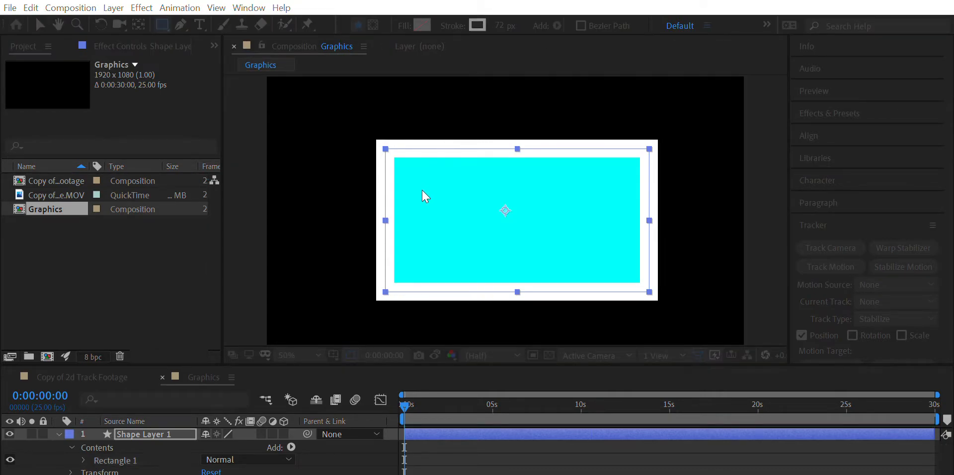
left_click(402, 190)
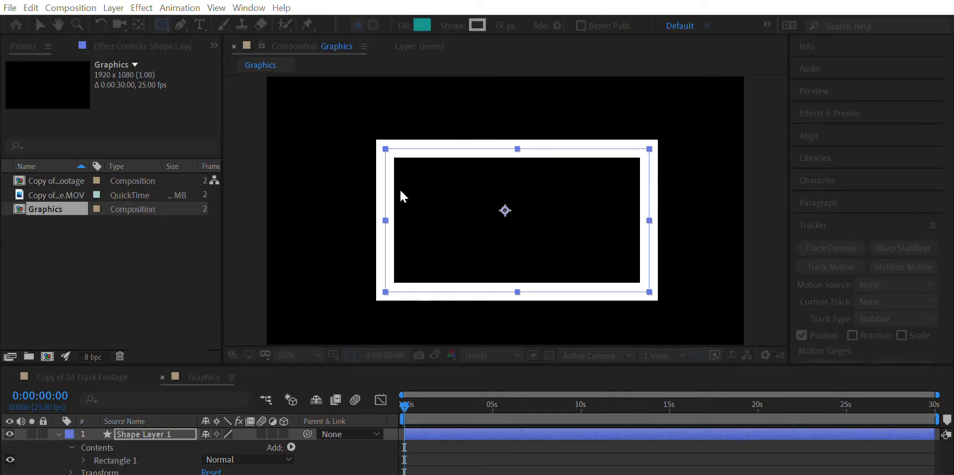
left_click(464, 271)
mouse_move(496, 22)
left_mouse_down()
mouse_move(517, 19)
mouse_move(502, 21)
left_mouse_up()
Step: Add a text layer reading SOMETHING inside the white rectangle
left_click(199, 23)
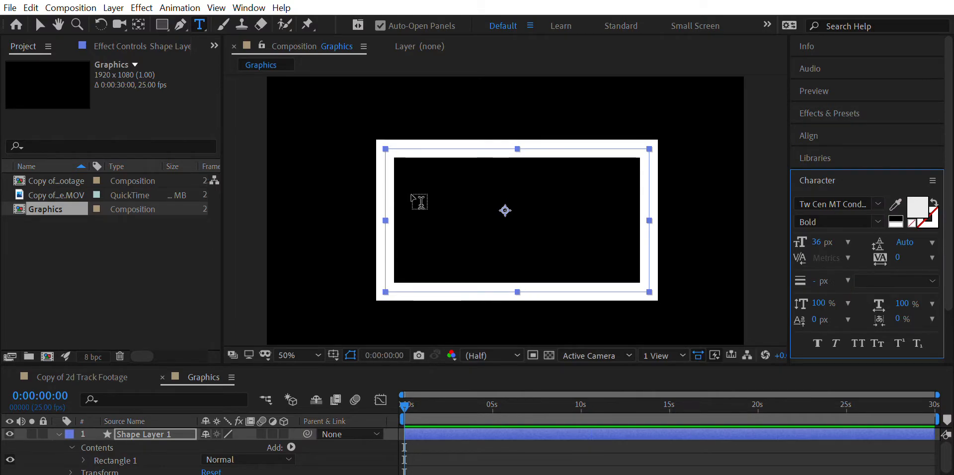
left_click(420, 202)
type("SOMETHING")
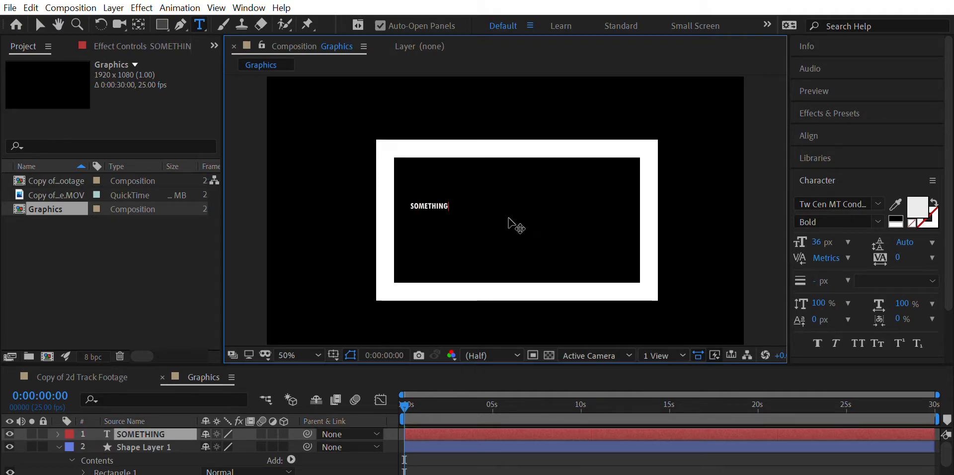
Step: Scale the SOMETHING text up to nearly the rectangle's inner width and position it centrally inside the frame
left_click(40, 25)
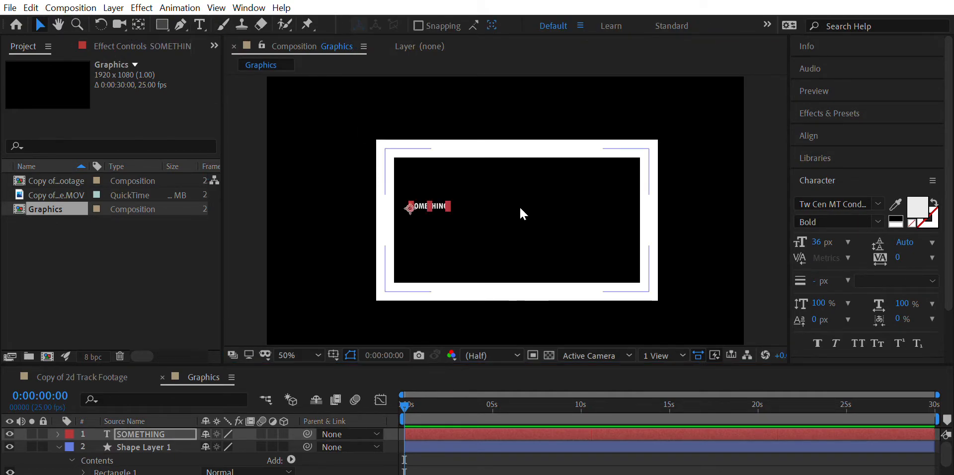
left_click_drag(452, 189, 641, 151)
left_click_drag(585, 178, 576, 203)
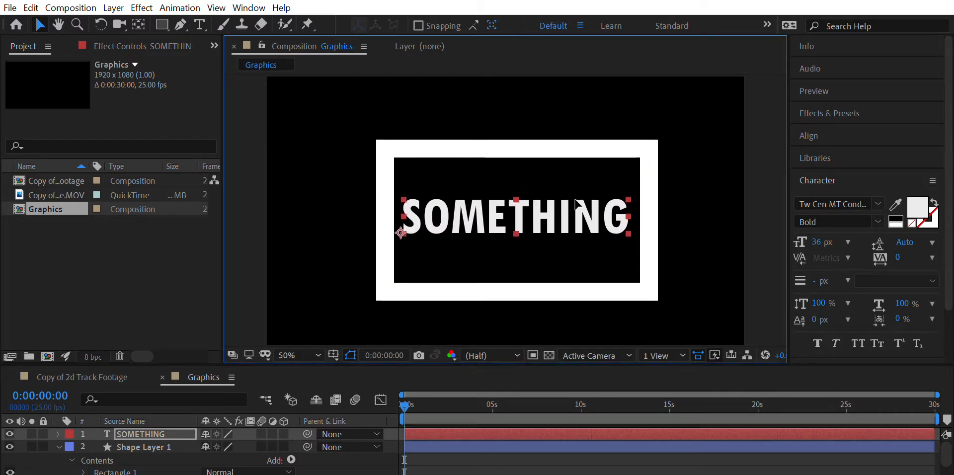
left_click(515, 444)
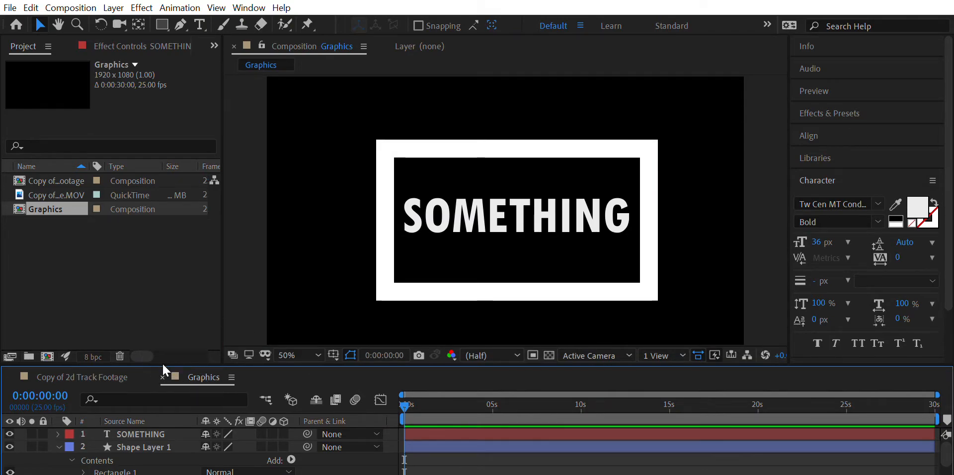
Step: Close the Graphics composition, place it as a layer above the footage in Copy of 2d Track Footage, and hide that layer
left_click(162, 378)
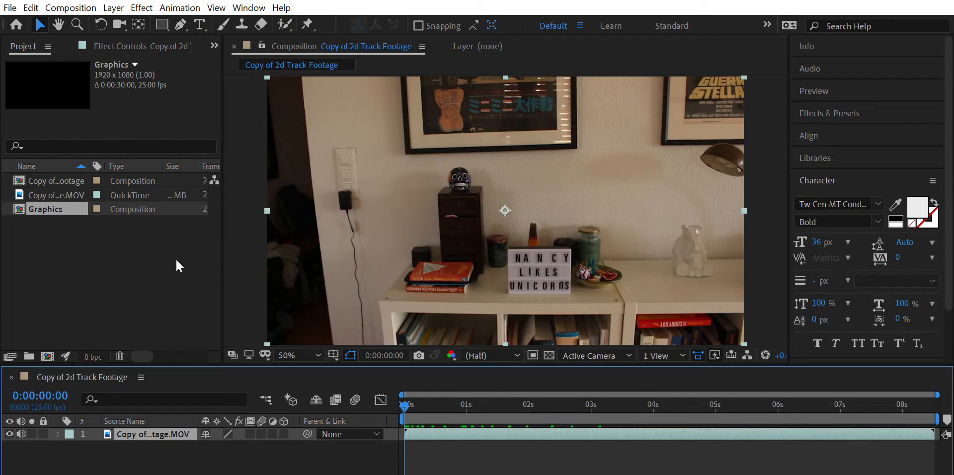
left_click_drag(18, 207, 108, 423)
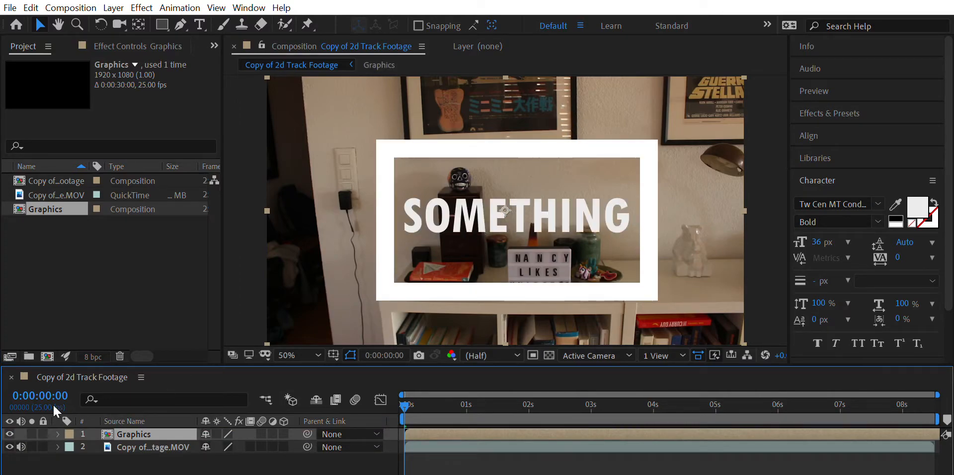
left_click(10, 434)
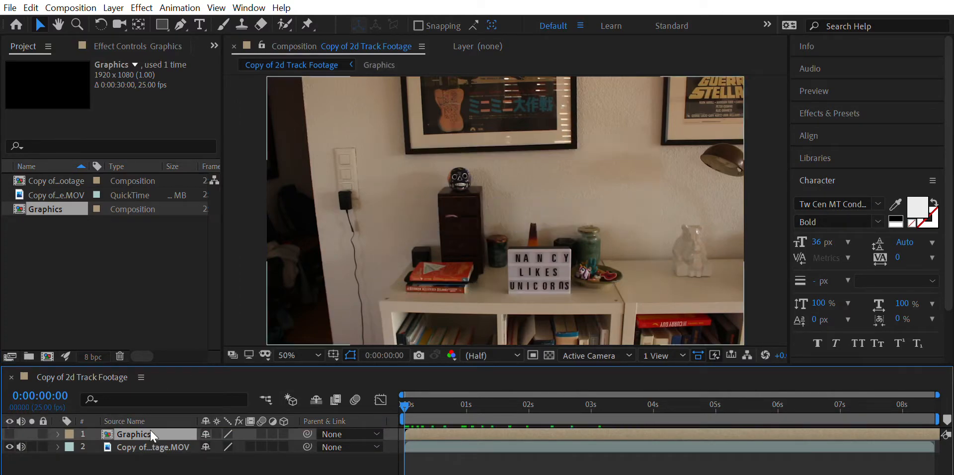
Step: Start a Track Motion tracker on the Copy of 2d Track Footage.MOV layer
left_click(152, 447)
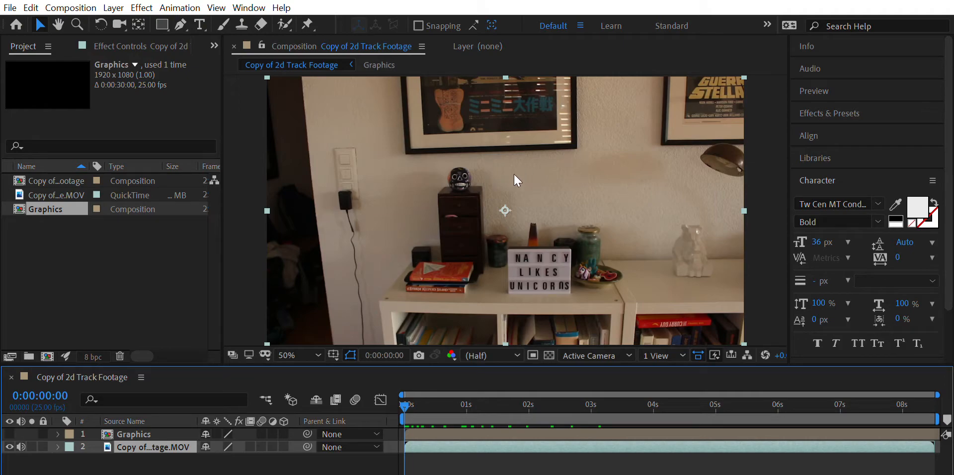
left_click(804, 156)
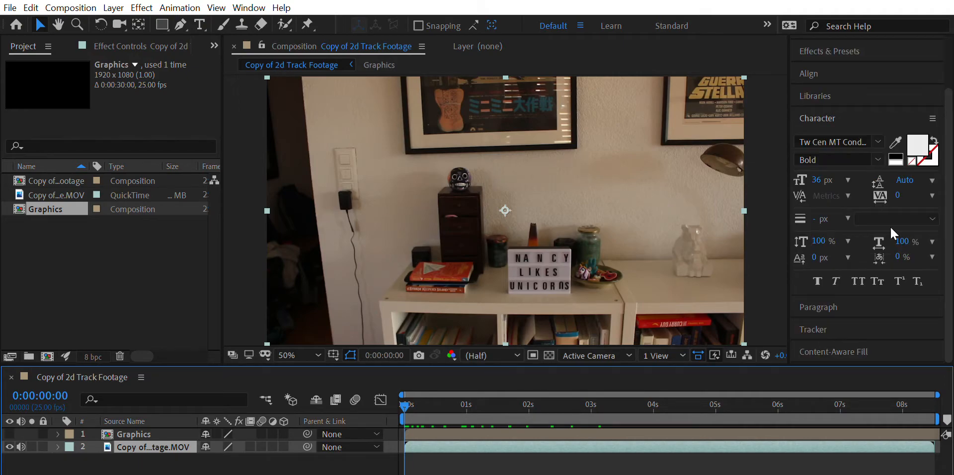
left_click(833, 316)
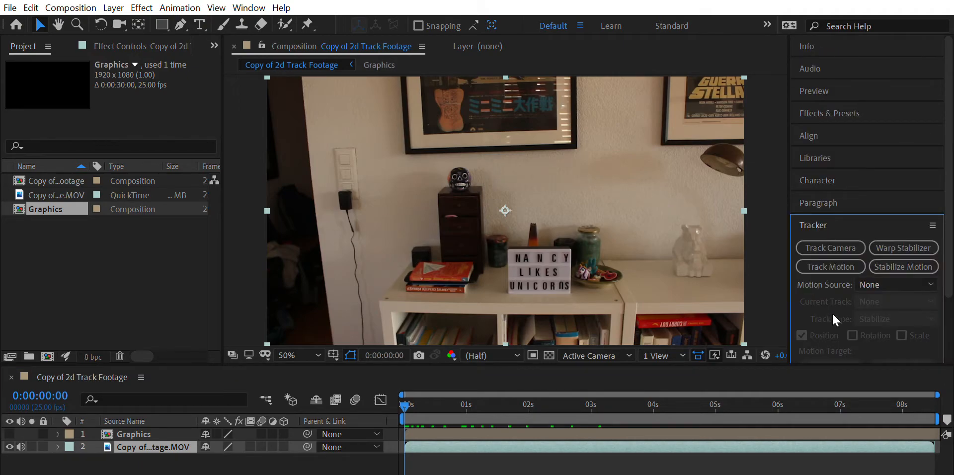
left_click(832, 258)
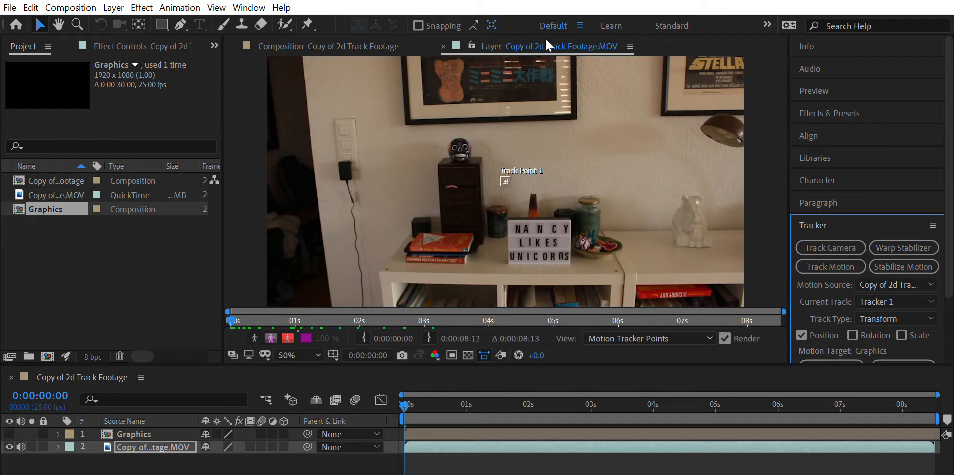
Step: Place Track Point 1 on the lower-right corner of the black poster frame above the skull
scroll(601, 82, "up", 2)
scroll(598, 85, "down", 2)
left_click_drag(592, 106, 503, 161)
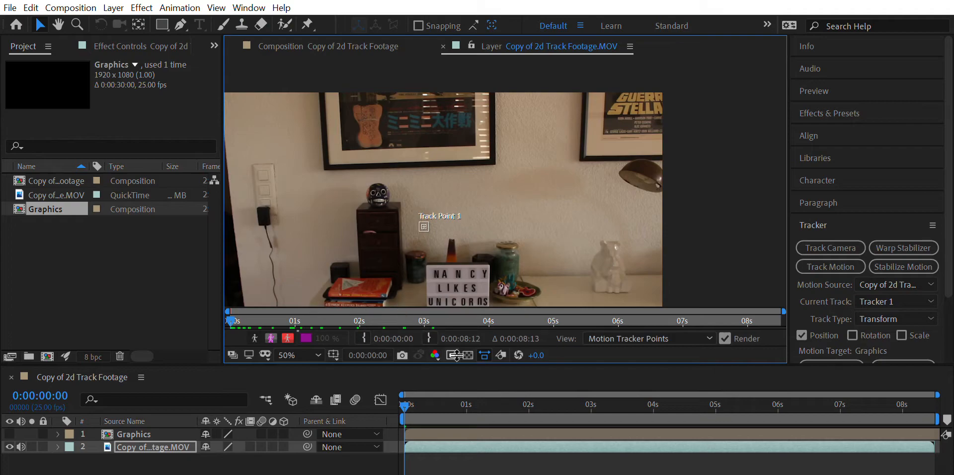
mouse_move(407, 393)
left_mouse_down()
mouse_move(622, 394)
mouse_move(389, 393)
left_mouse_up()
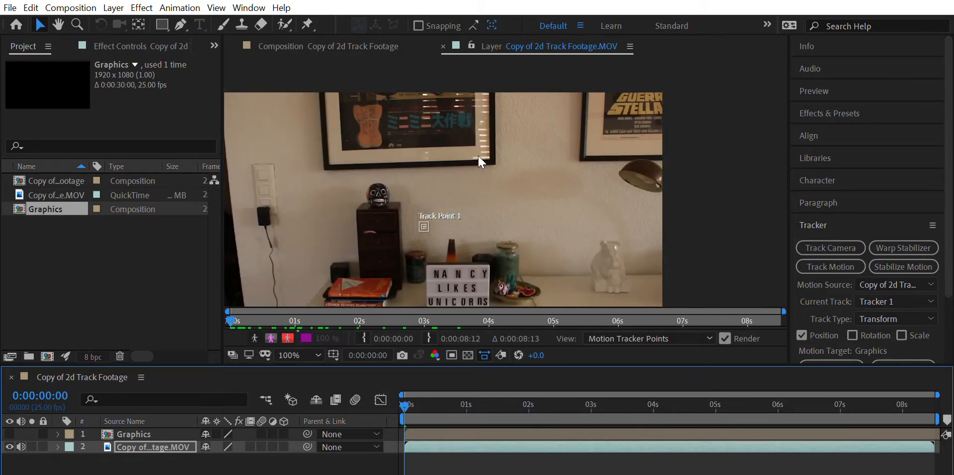
key("period")
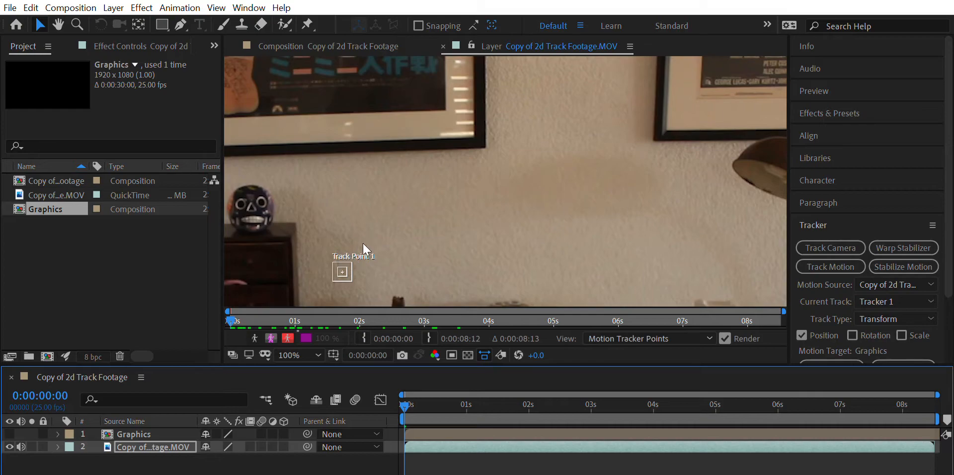
key("period")
key("comma")
left_click_drag(374, 244, 420, 195)
key("period")
key("period")
left_click_drag(378, 230, 664, 58)
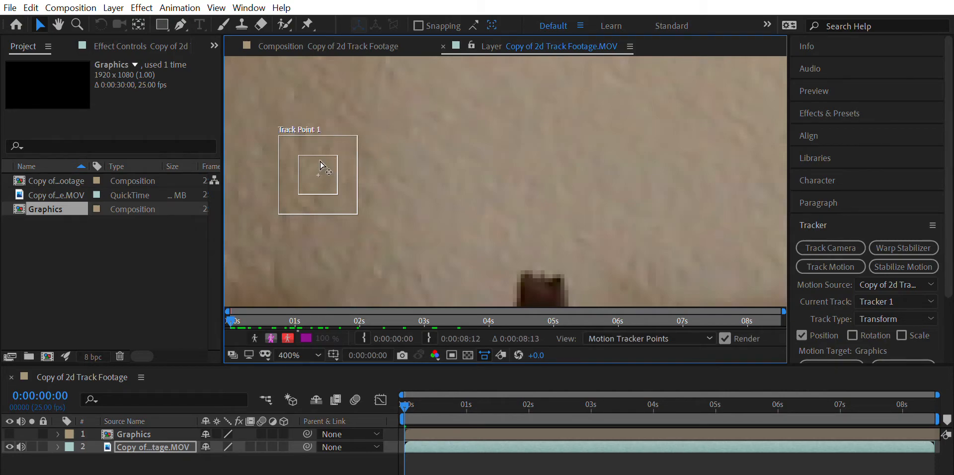
left_click_drag(335, 162, 688, 207)
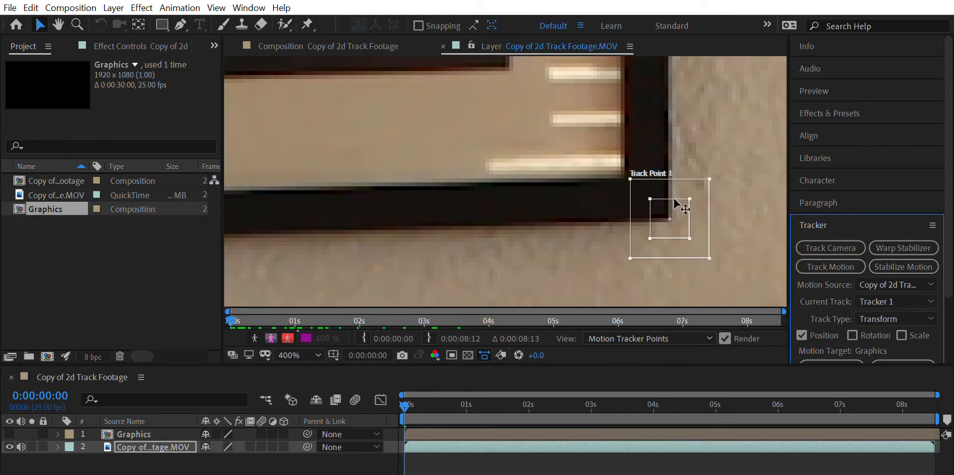
Step: Enlarge the search region of Track Point 1 to several times the size of its feature region
key("comma")
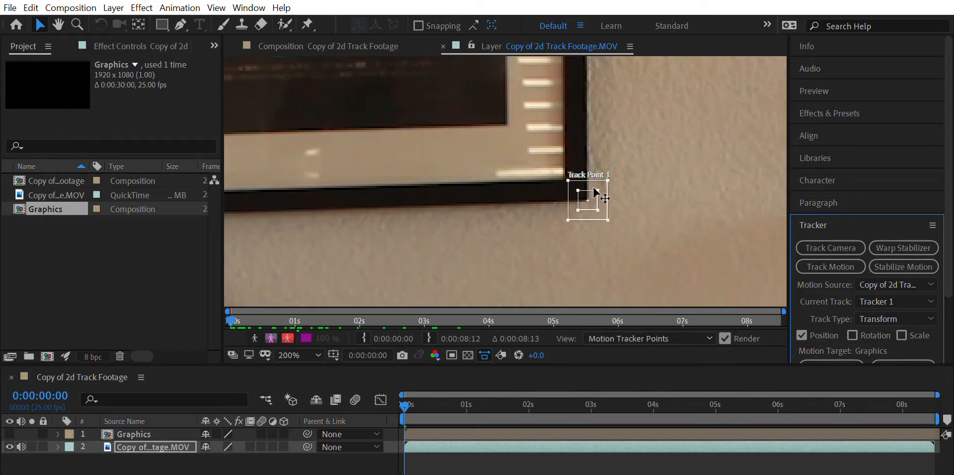
left_click(607, 162)
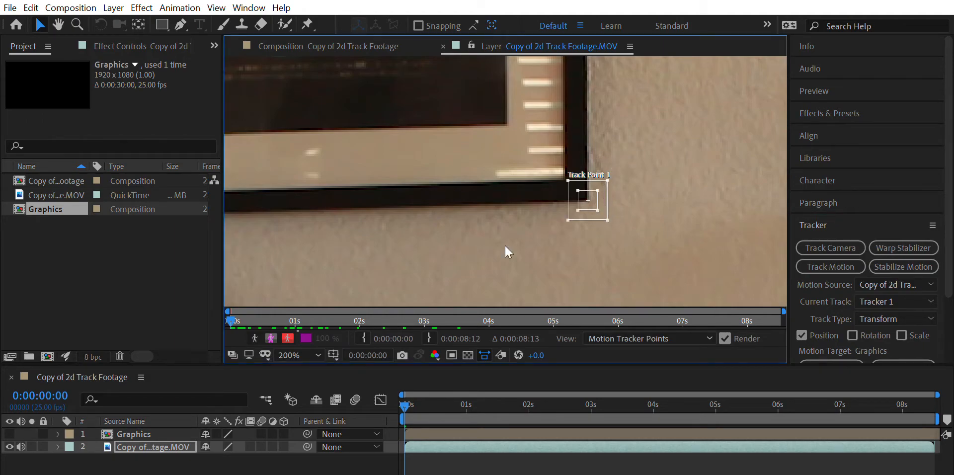
left_click_drag(610, 204, 631, 222)
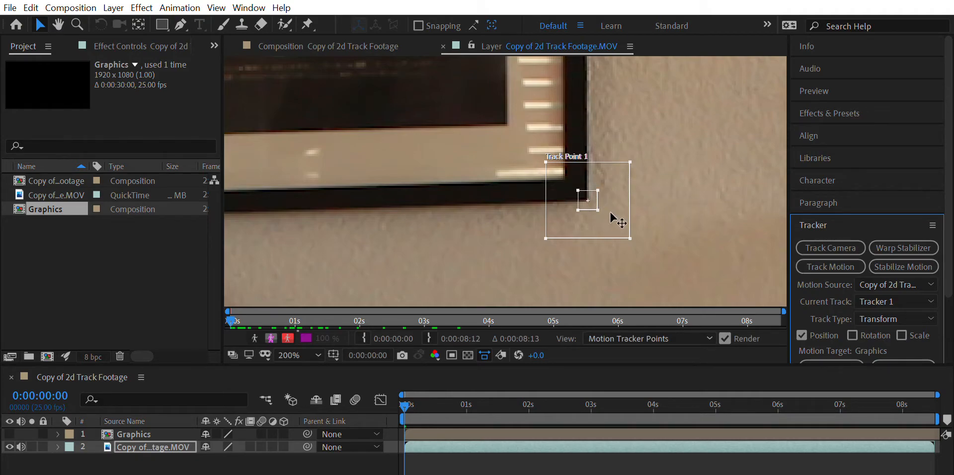
left_click_drag(631, 220, 634, 230)
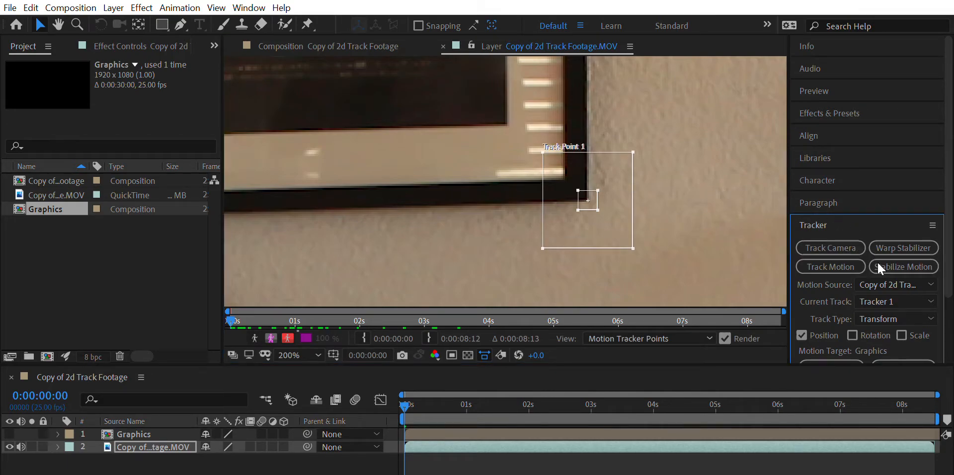
Step: Analyze the track point forward from the first frame and stop the analysis at 0:00:02:19
scroll(878, 261, "down", 3)
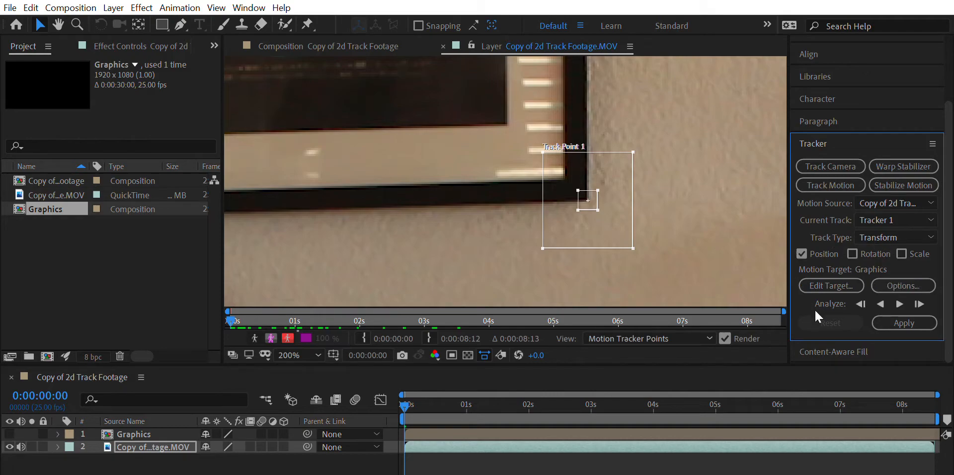
left_click(900, 304)
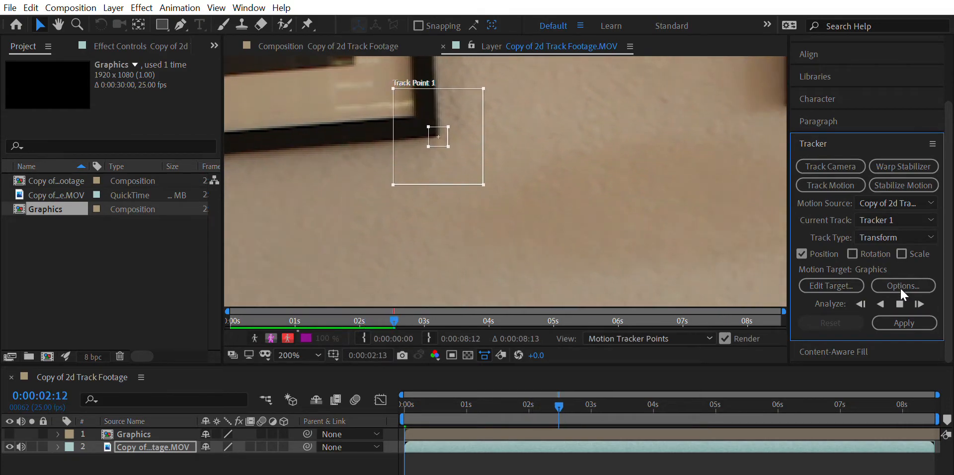
left_click(900, 302)
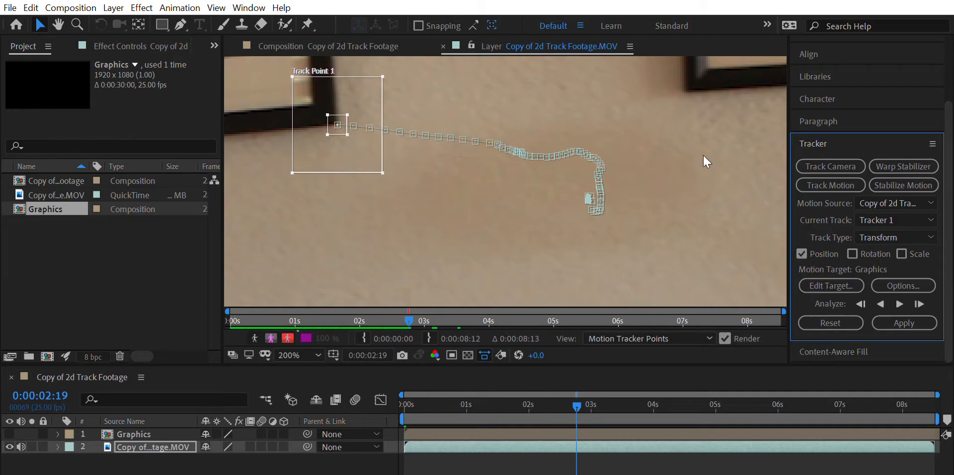
Step: Review the tracker's motion target and confirm the Graphics layer as its target
left_click(826, 282)
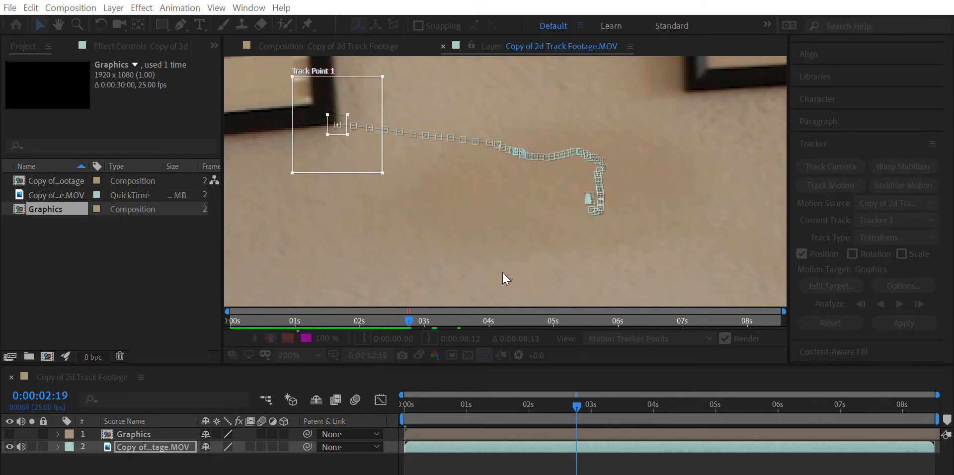
key("Return")
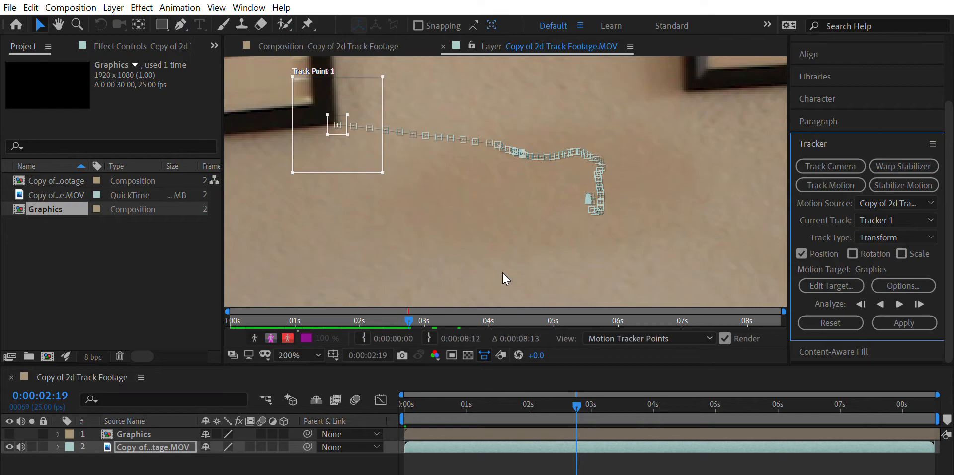
Step: Apply the motion track to the Graphics layer and collapse the footage layer's tracker properties
left_click(904, 306)
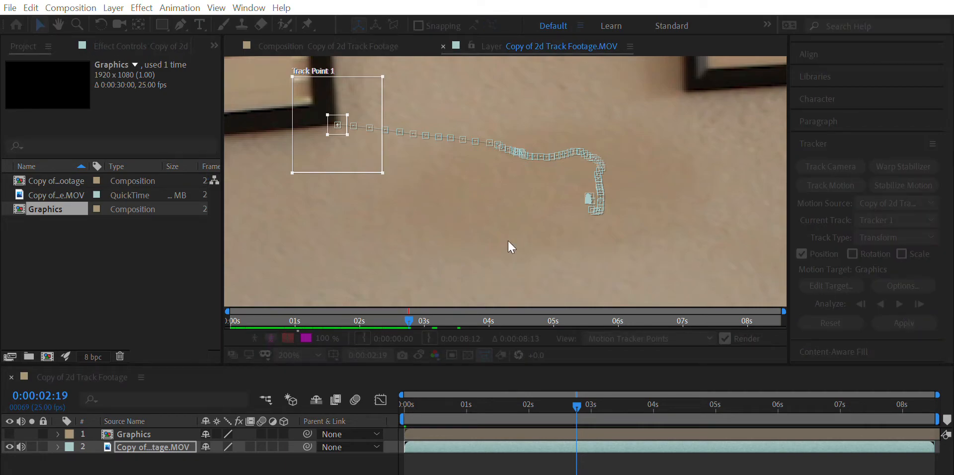
key("Return")
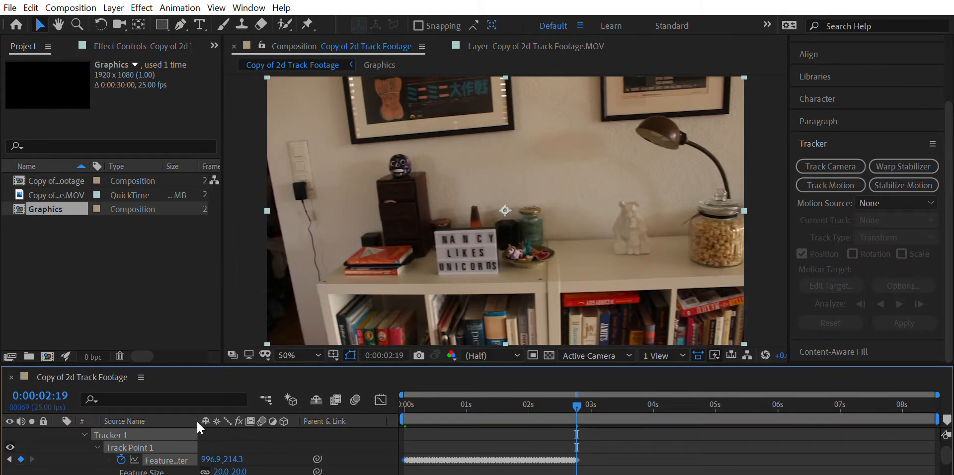
scroll(189, 426, "up", 2)
left_click(59, 447)
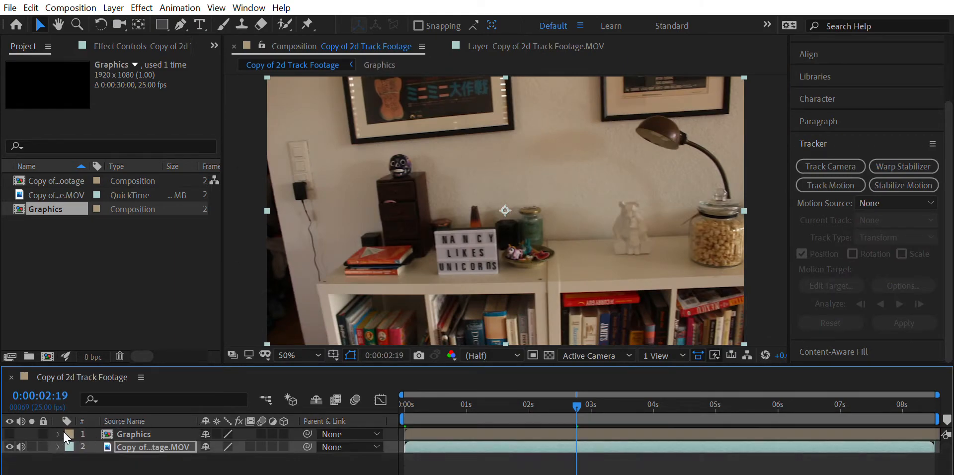
Step: Make the Graphics layer visible and reveal its transform properties
left_click(10, 434)
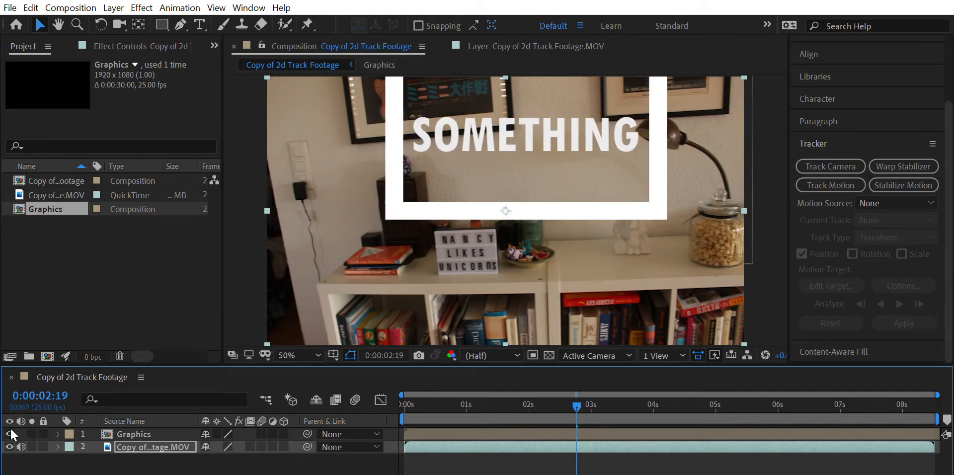
left_click(114, 434)
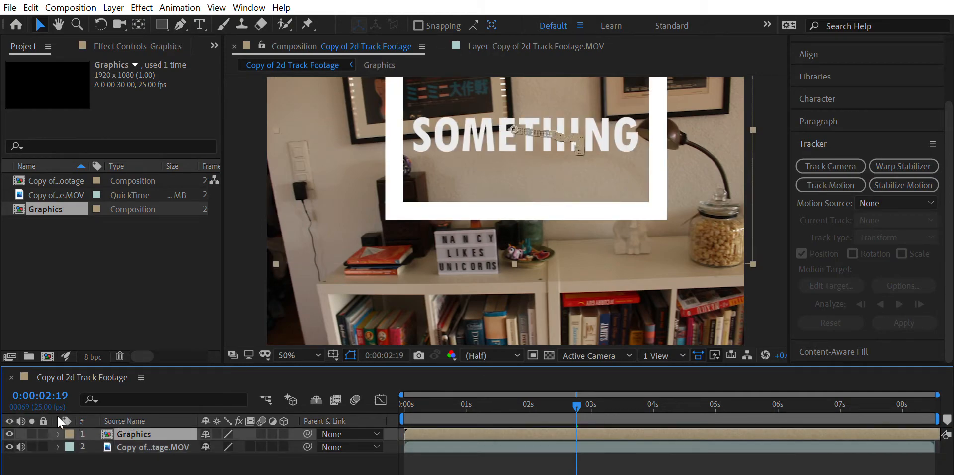
left_click(59, 434)
left_click(70, 448)
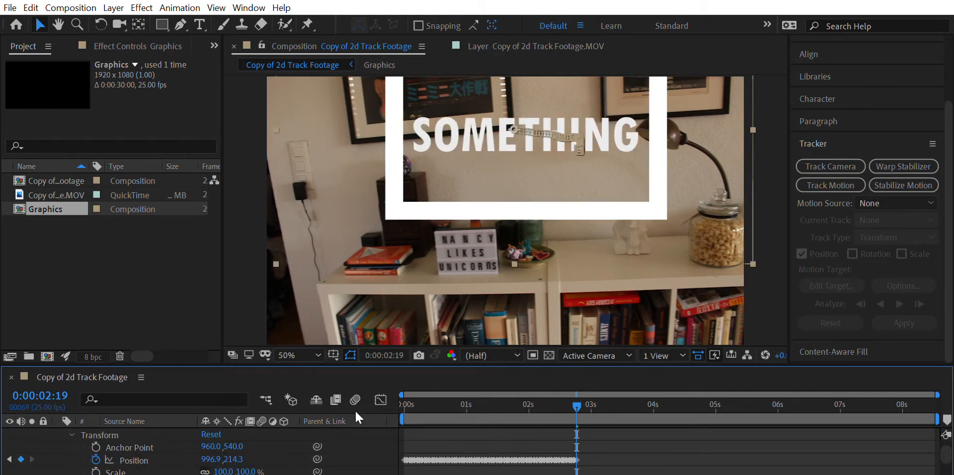
Step: Go to 0:00:02:16 and scale the Graphics layer down to 41%
mouse_move(573, 386)
left_mouse_down()
mouse_move(398, 378)
mouse_move(568, 390)
left_mouse_up()
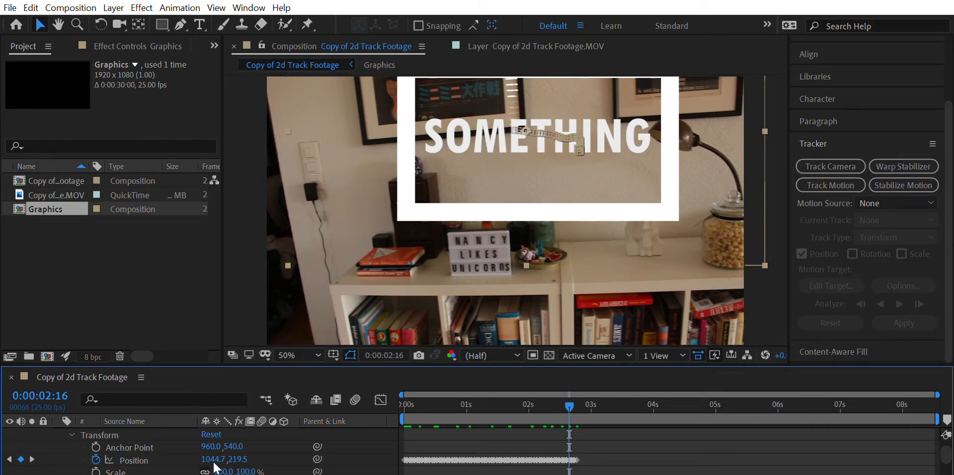
scroll(182, 447, "down", 1)
scroll(188, 434, "up", 1)
left_click_drag(218, 472, 169, 447)
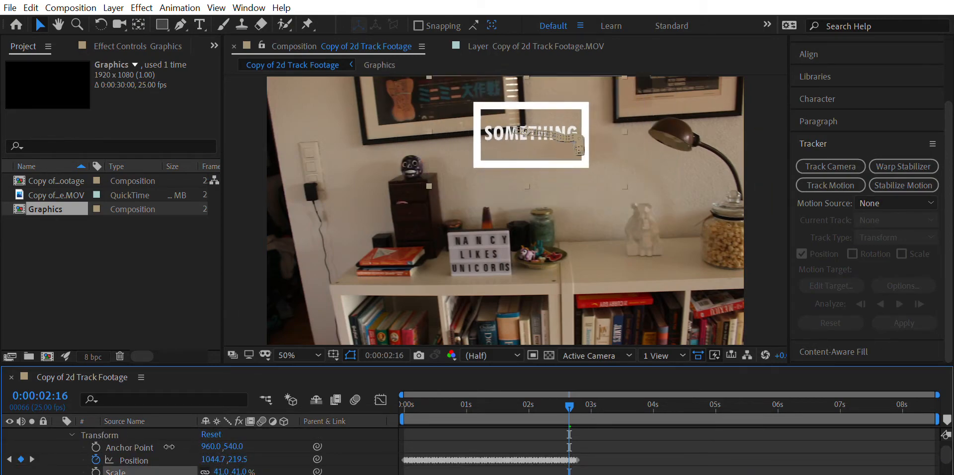
Step: Return to the first frame and play a preview of the composition to check how the graphic follows the track
left_click_drag(564, 389, 399, 371)
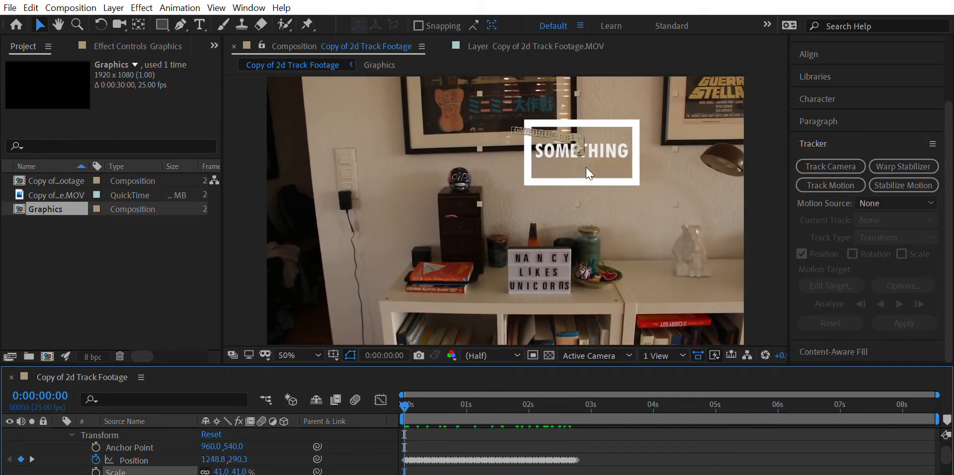
left_click(618, 420)
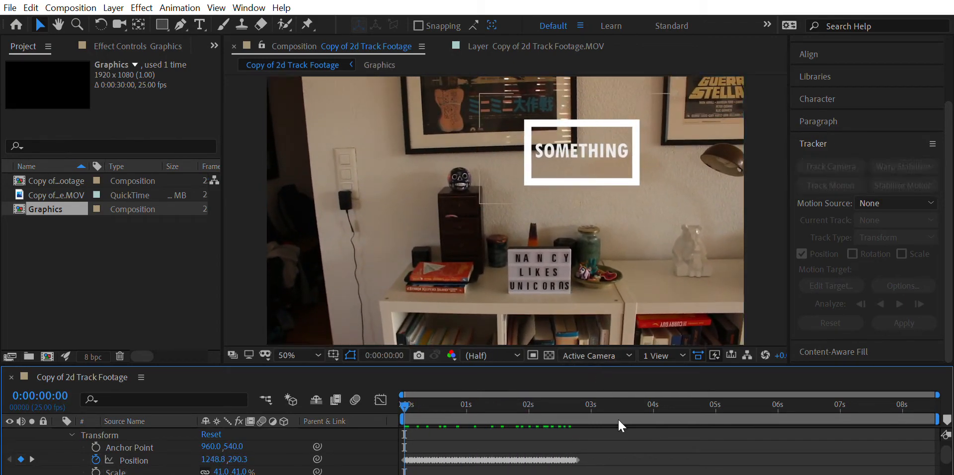
scroll(865, 139, "up", 3)
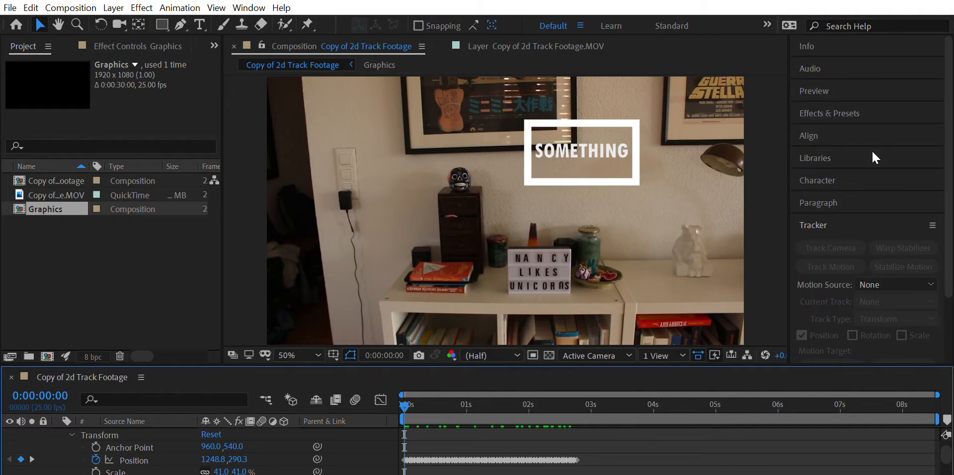
left_click_drag(948, 219, 948, 329)
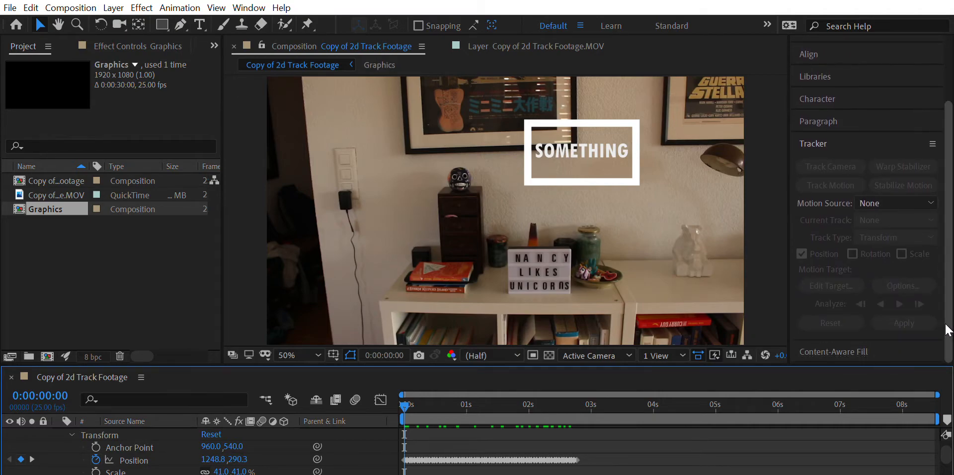
scroll(948, 329, "up", 3)
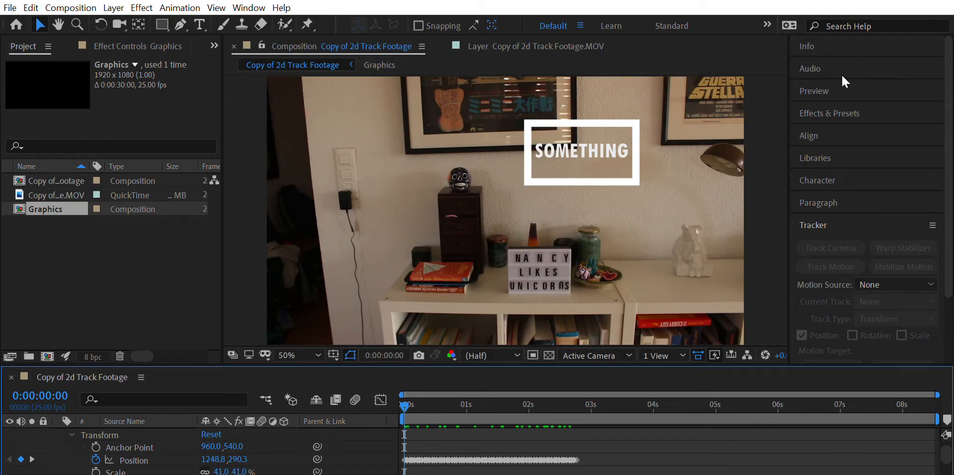
scroll(952, 134, "down", 2)
scroll(952, 135, "up", 2)
left_click(843, 50)
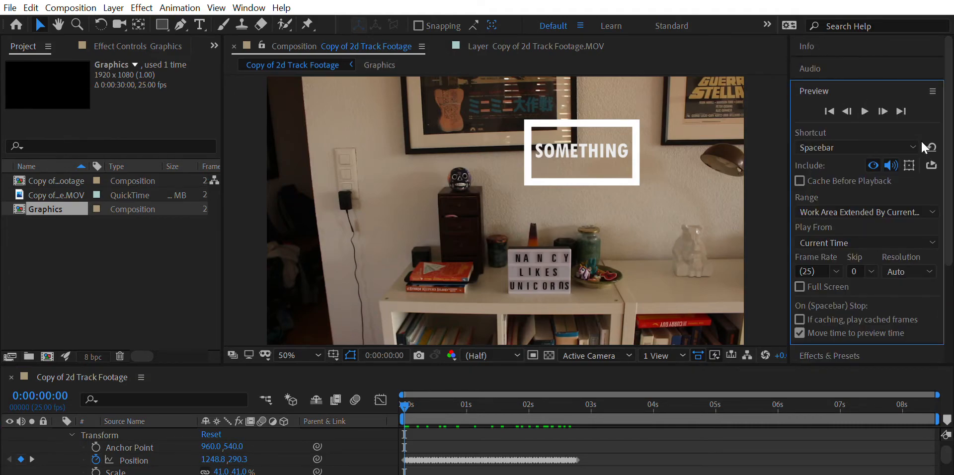
left_click(865, 101)
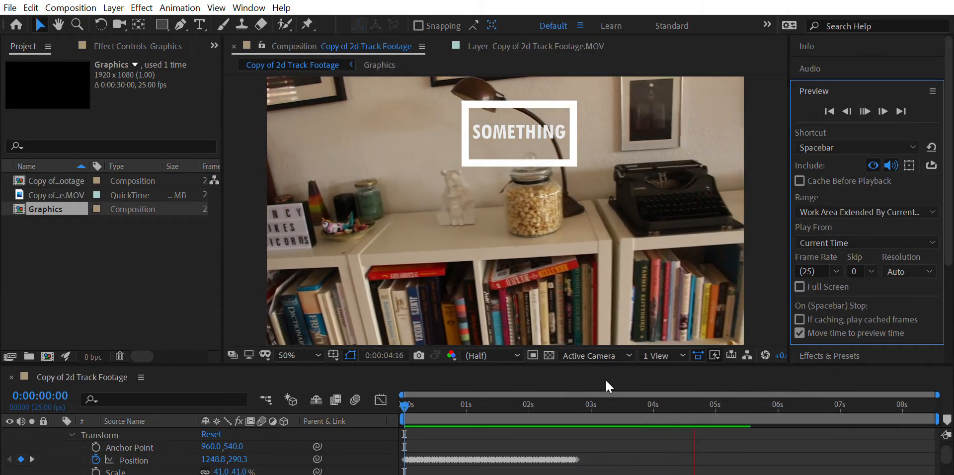
Step: Stop the preview, move to 0:00:02:04 and mute the footage layer's audio
left_click(612, 386)
left_click_drag(567, 395, 539, 397)
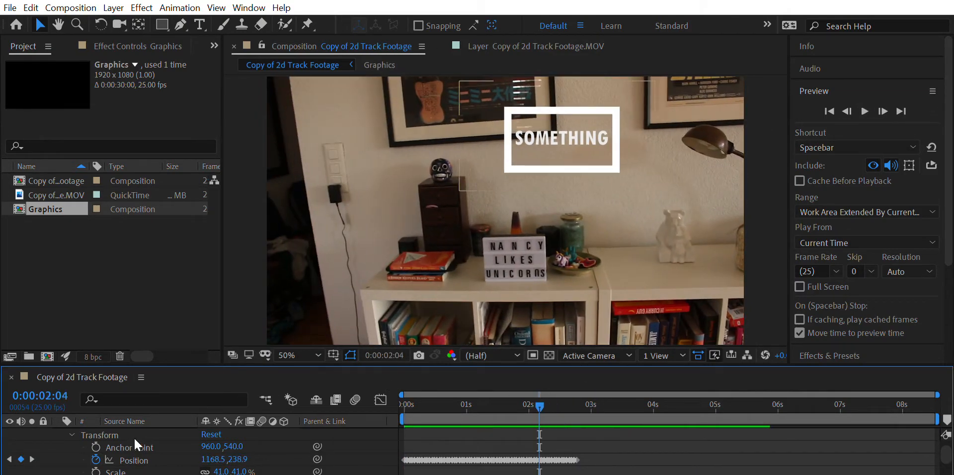
scroll(131, 438, "down", 2)
left_click(21, 469)
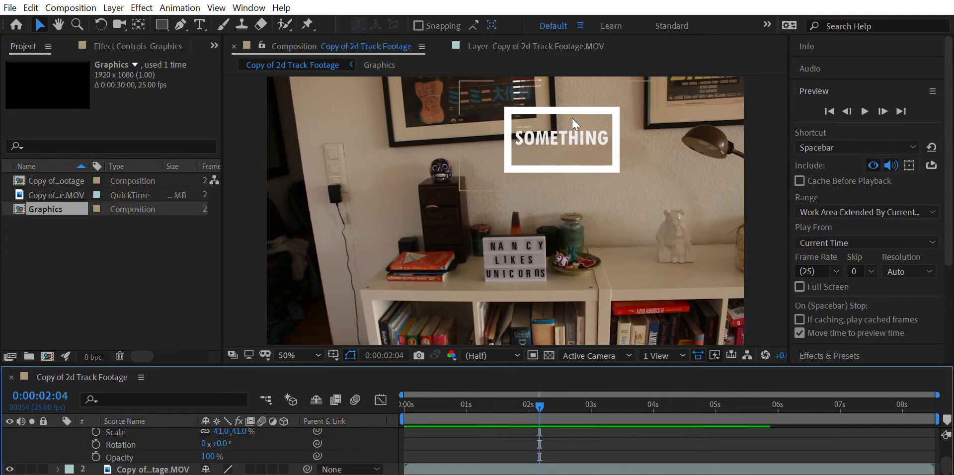
Step: Scrub back through 0:00:01:00 to 0:00:00:08 to examine how the SOMETHING graphic follows the poster frame
key("shift+Page_Up")
left_click_drag(504, 400, 468, 405)
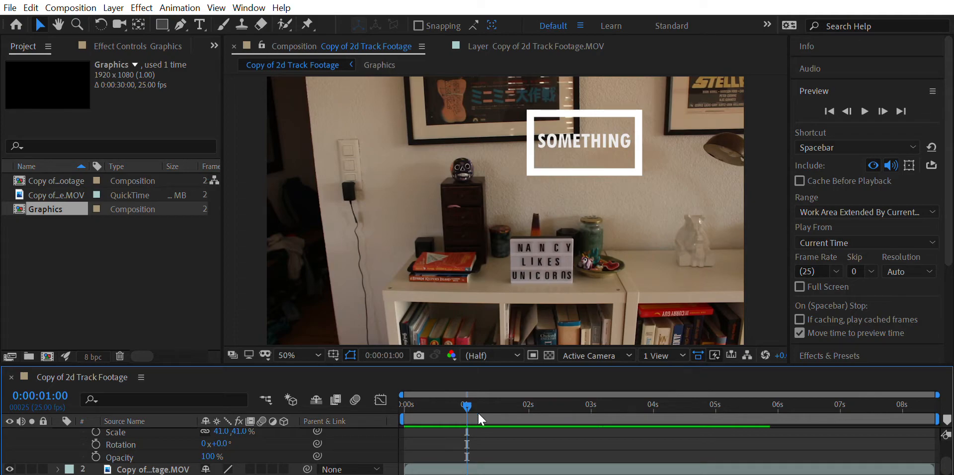
left_click_drag(467, 390, 427, 407)
scroll(88, 421, "up", 2)
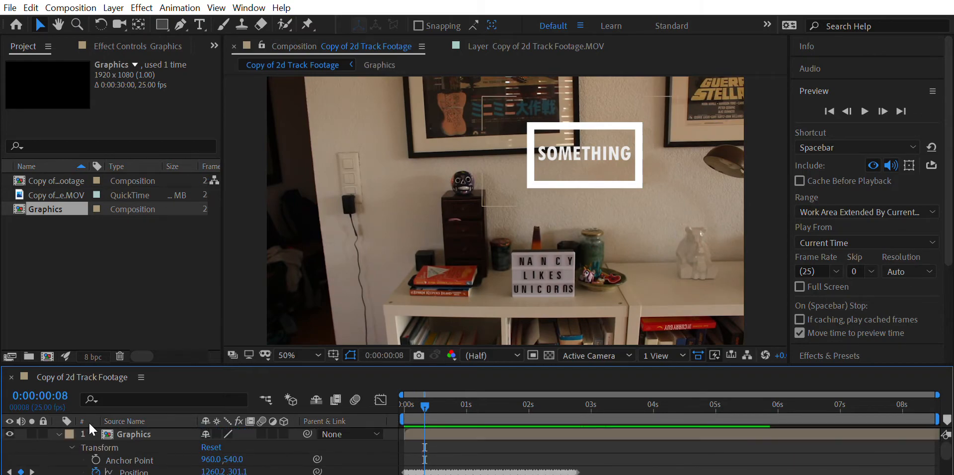
Step: Hide the Graphics layer and delete Tracker 1 from the footage layer's motion trackers
left_click(59, 433)
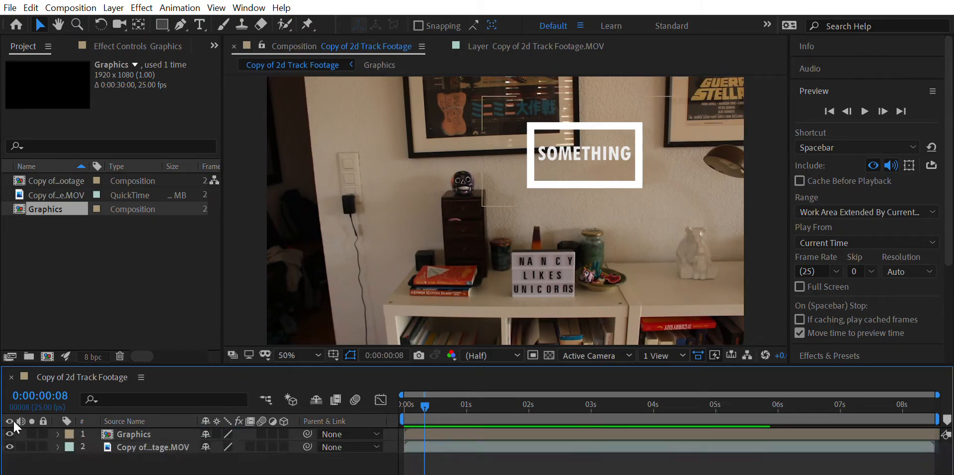
left_click(9, 434)
left_click(142, 447)
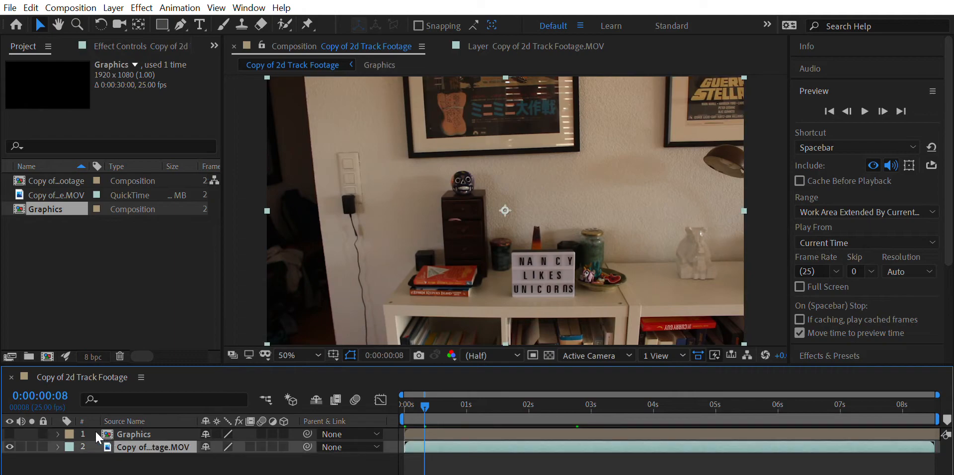
left_click(57, 447)
scroll(136, 435, "down", 2)
scroll(136, 436, "up", 2)
left_click(117, 460)
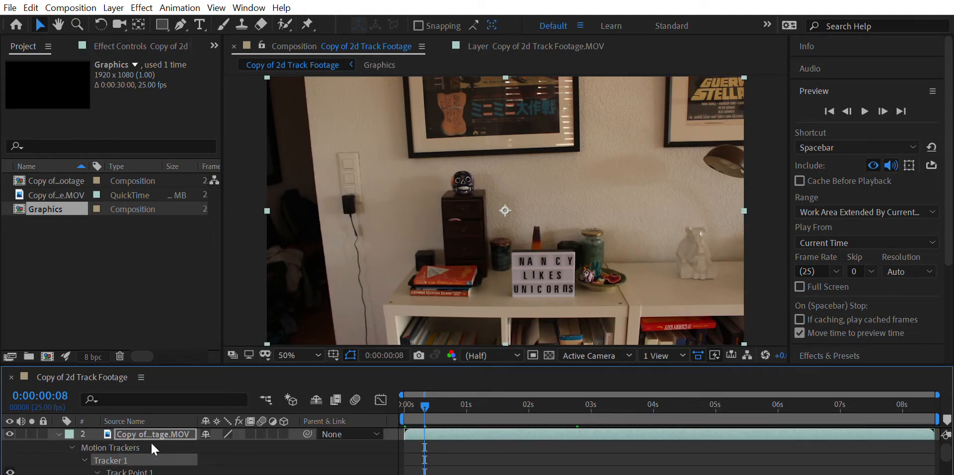
key("Delete")
Step: Add a second instance of the Graphics composition above the other layers and name it Graphics 2
left_click_drag(44, 209, 120, 414)
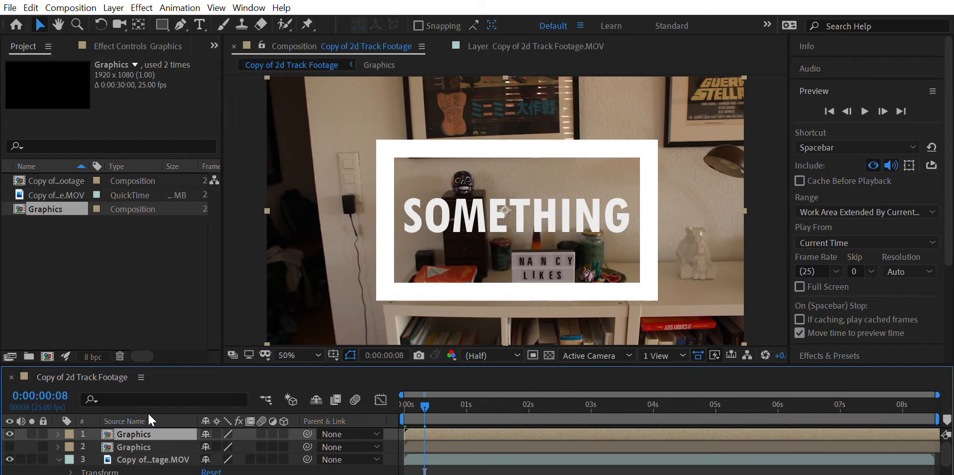
key("Return")
left_click(174, 429)
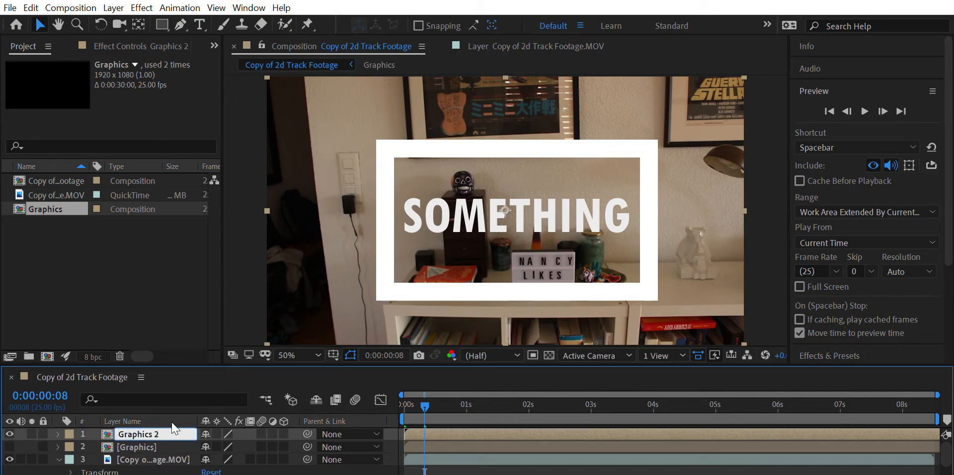
key("Return")
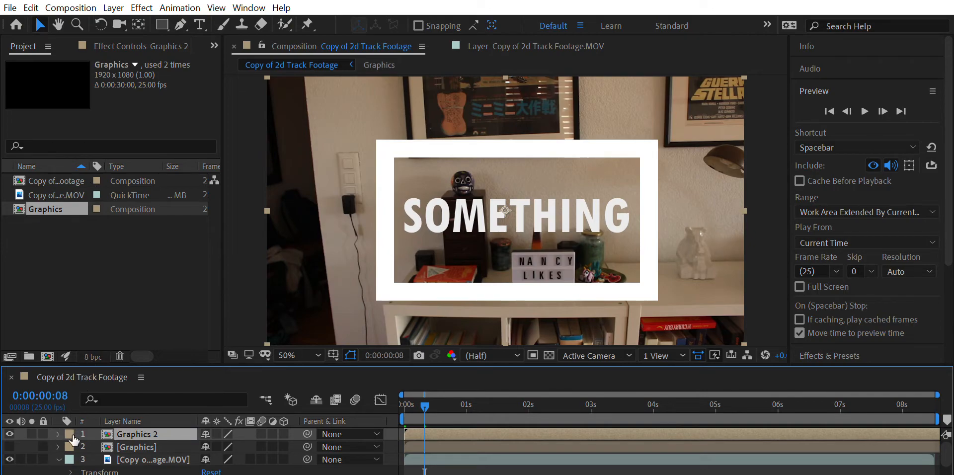
Step: Select the footage layer, bring up the Tracker controls and hide the Graphics 2 layer
left_click(149, 459)
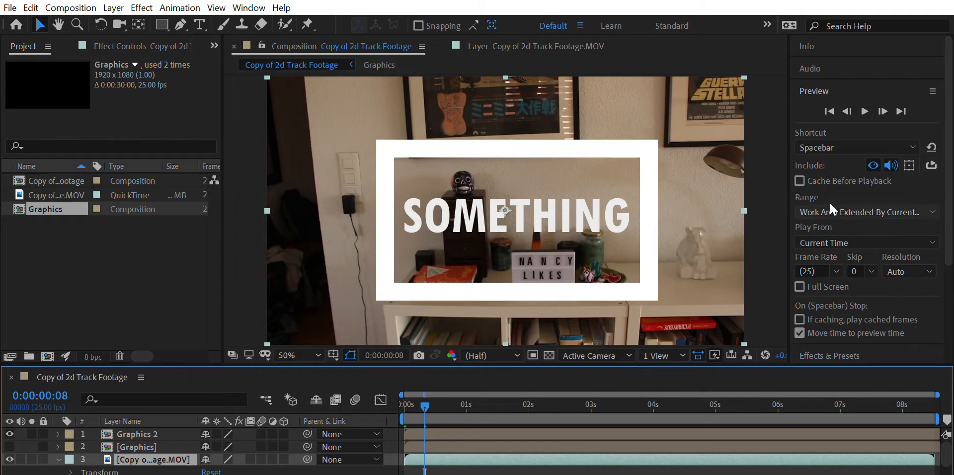
scroll(951, 196, "down", 2)
scroll(950, 197, "down", 3)
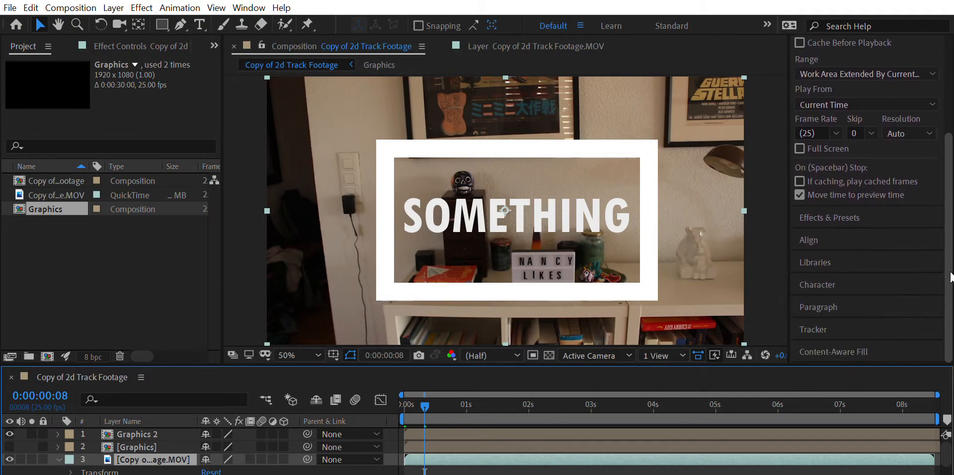
left_click(842, 318)
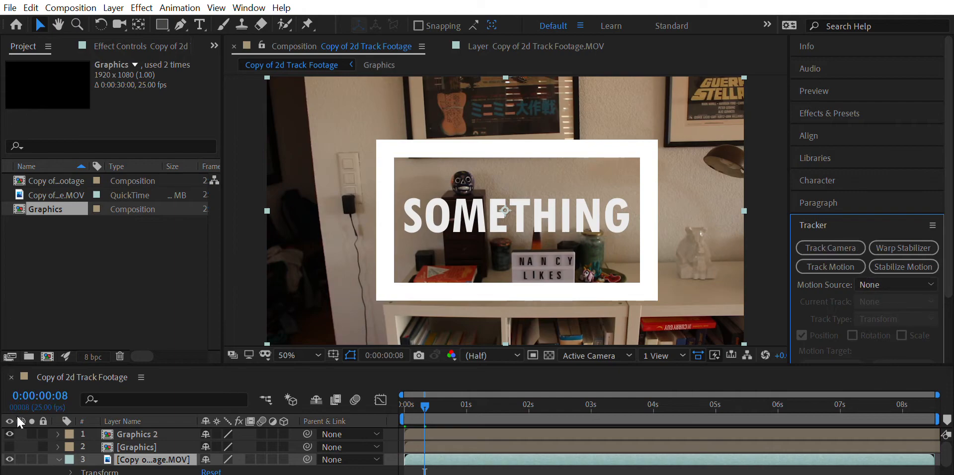
left_click(9, 434)
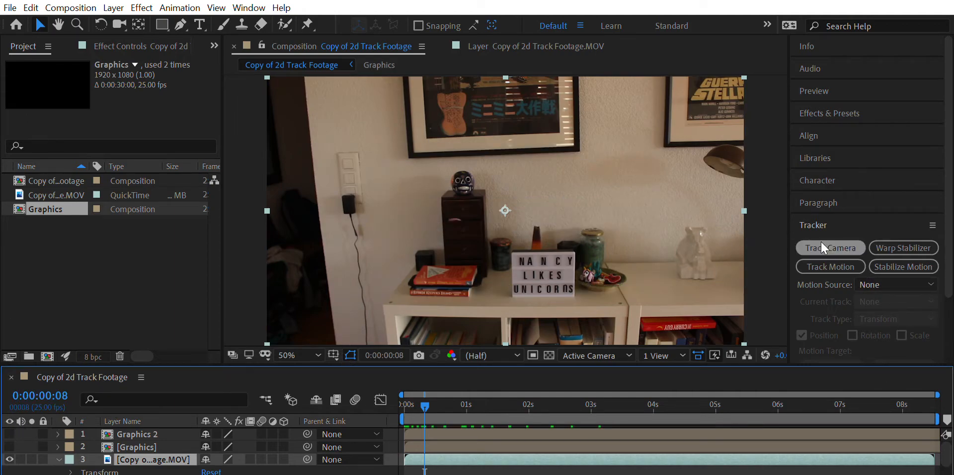
Step: Start a new motion track at 0:00:00:08 and fit Track Point 1 to the poster frame's lower-right corner with an enlarged search region
left_click(828, 263)
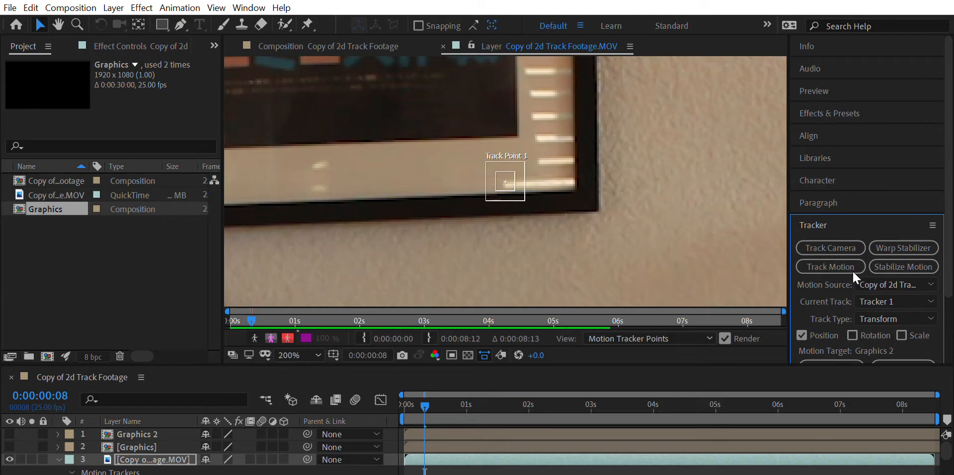
left_click_drag(510, 162, 637, 159)
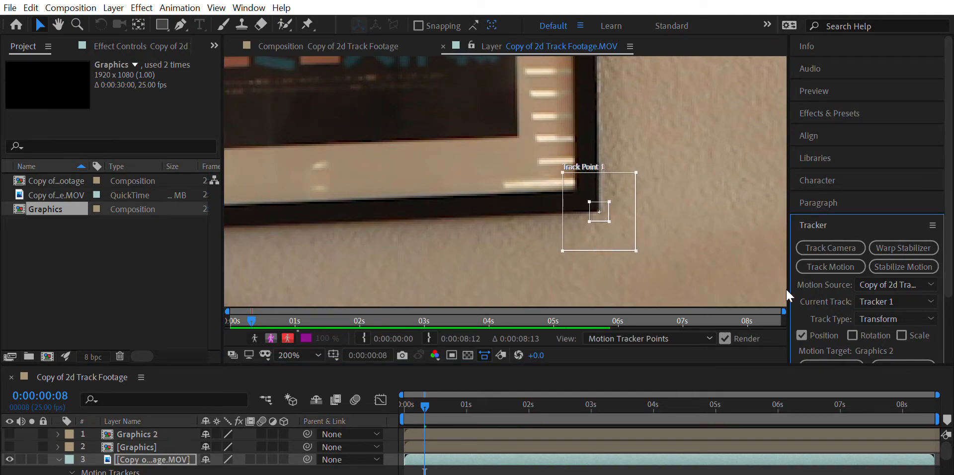
Step: Enable rotation tracking and fit Track Point 2 to the lower-left corner of the neighbouring poster frame with an enlarged search region
left_click(852, 336)
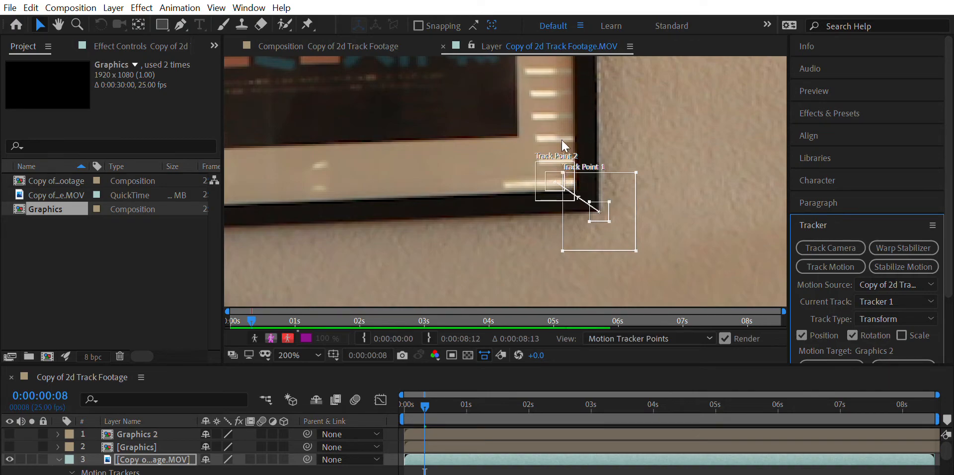
left_click_drag(560, 172, 771, 168)
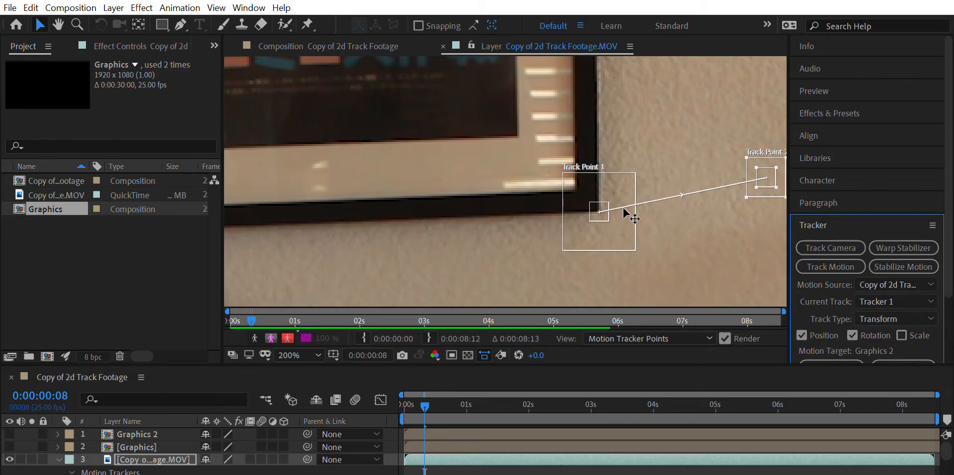
key("h")
left_click_drag(669, 149, 408, 143)
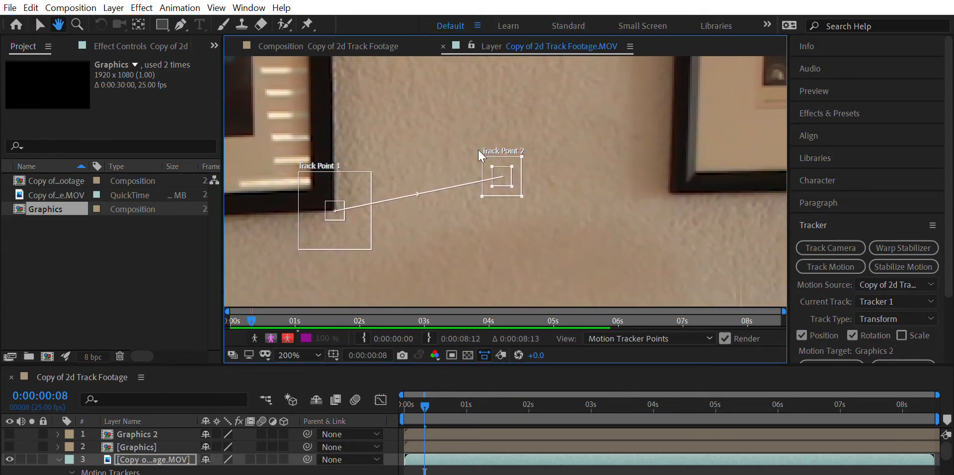
key("v")
left_click_drag(517, 168, 714, 135)
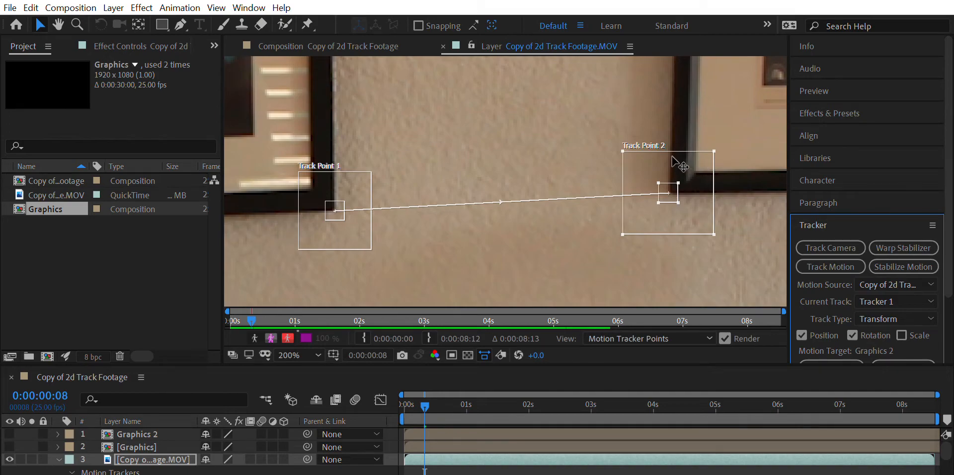
Step: Realign both track points with their poster frame corners at 0:00:00:00
left_click_drag(253, 318, 196, 302)
left_click_drag(338, 198, 326, 188)
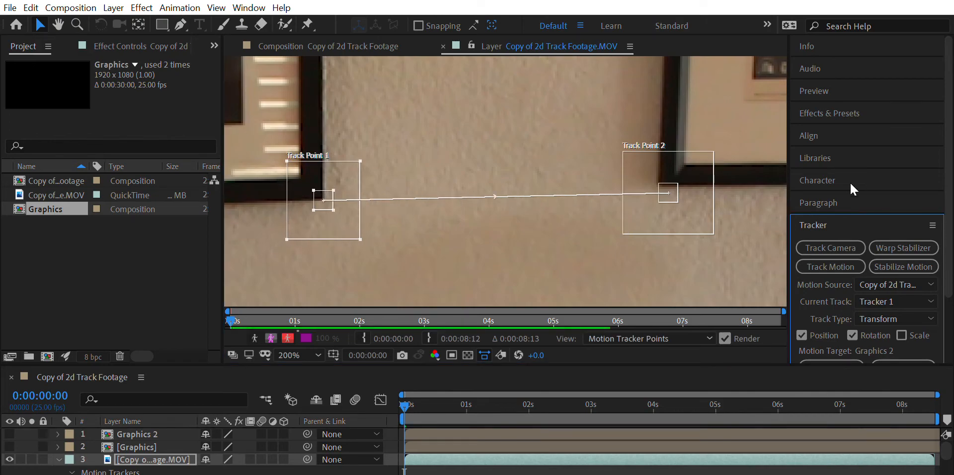
mouse_move(676, 173)
left_mouse_down()
mouse_move(667, 162)
mouse_move(677, 174)
left_mouse_up()
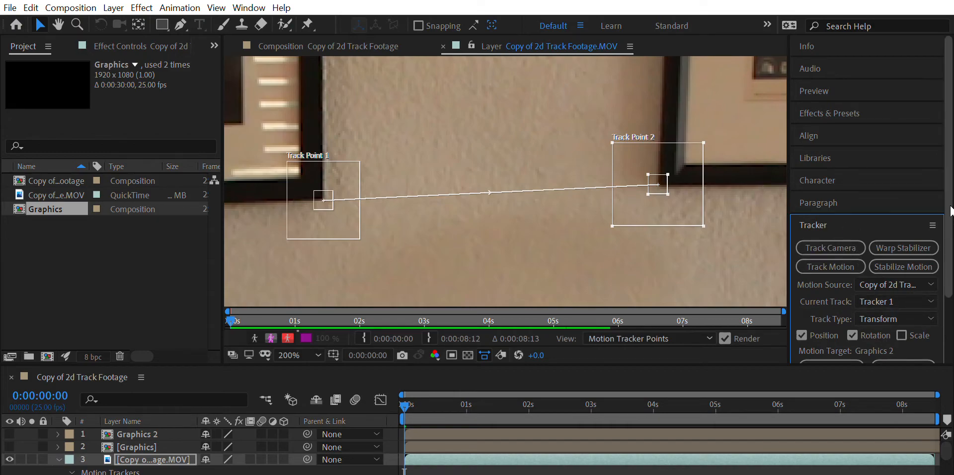
Step: Analyze the position and rotation track forward from the first frame up to 0:00:02:06
scroll(914, 291, "down", 3)
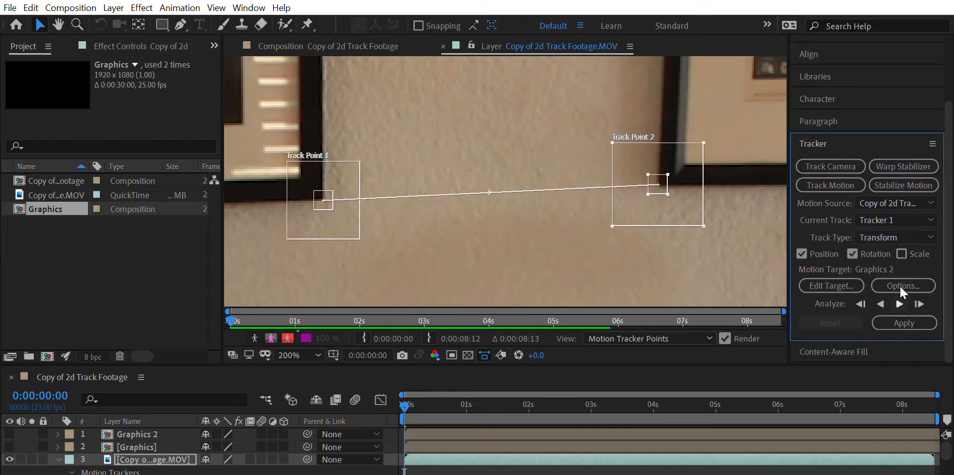
left_click(900, 304)
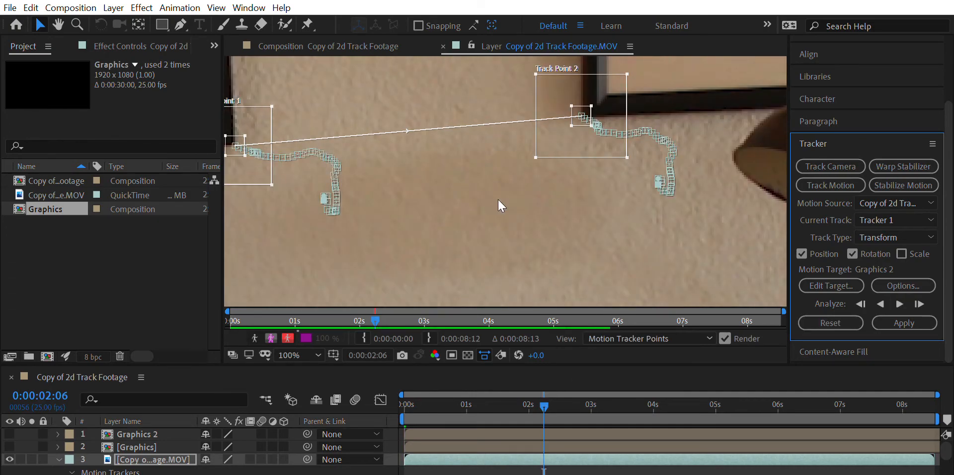
key("comma")
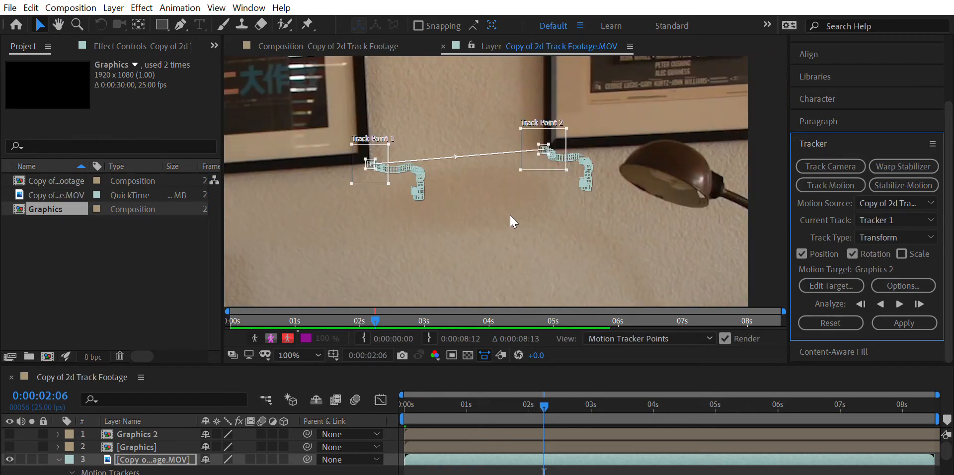
left_click_drag(542, 392, 540, 416)
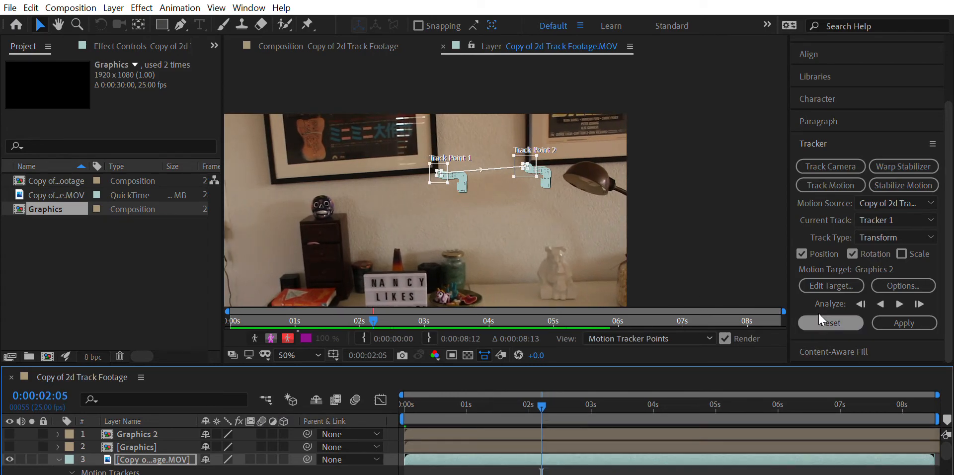
Step: Check that the motion target is Graphics 2 and apply the position and rotation track to it
left_click(835, 284)
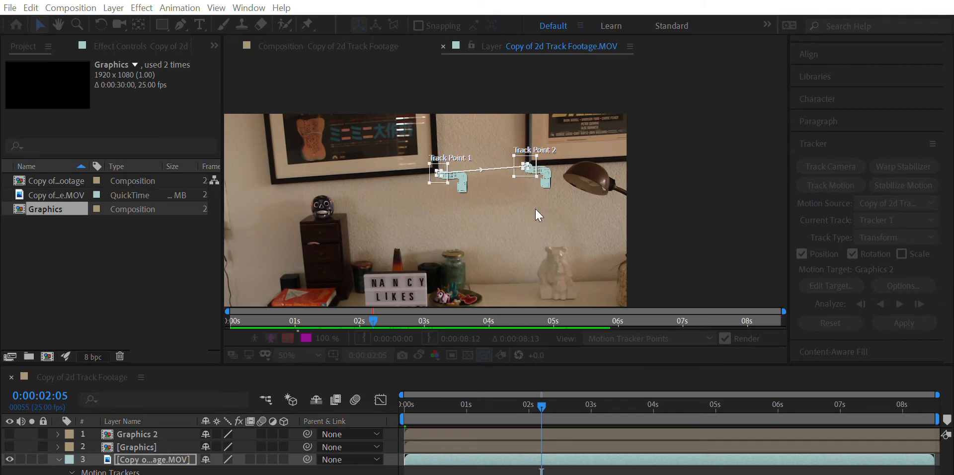
left_click(507, 268)
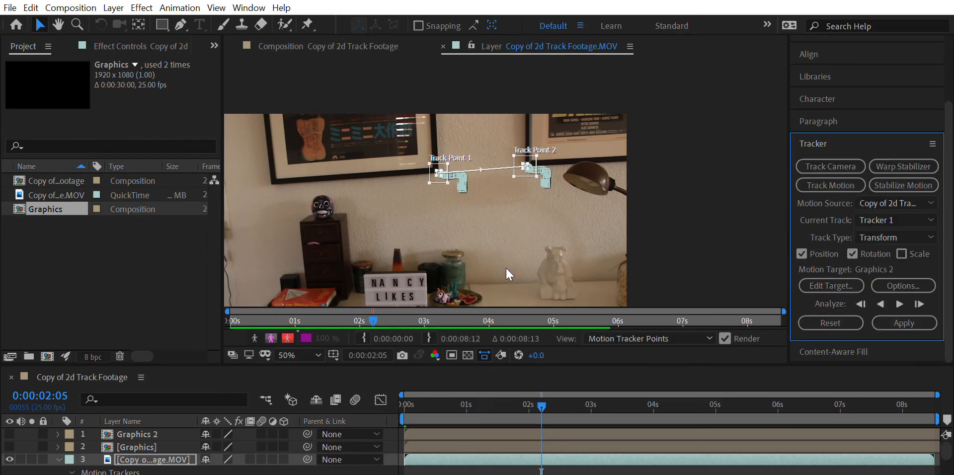
left_click(910, 319)
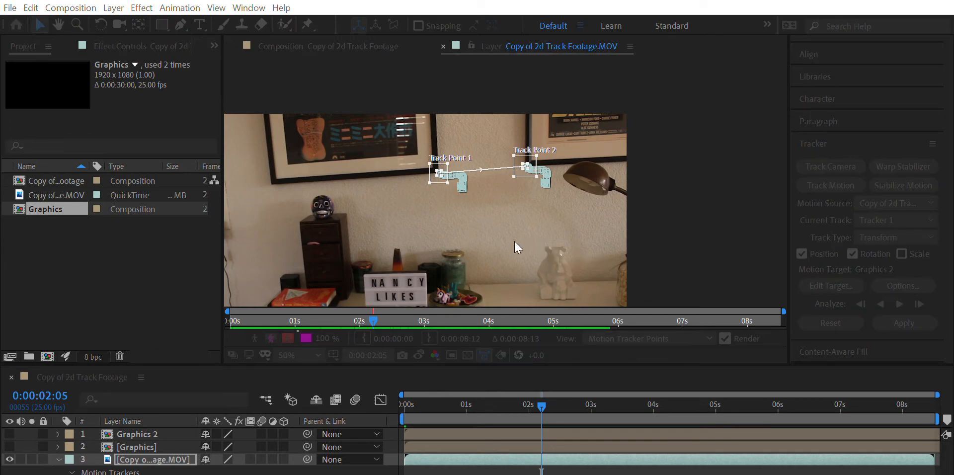
key("Return")
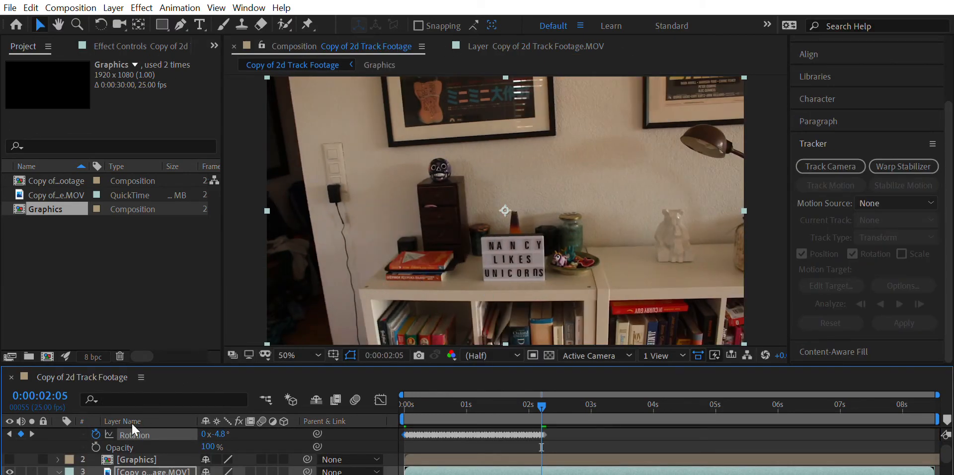
Step: Make the Graphics 2 layer visible and set its scale to 39%
scroll(165, 431, "up", 3)
left_click(9, 432)
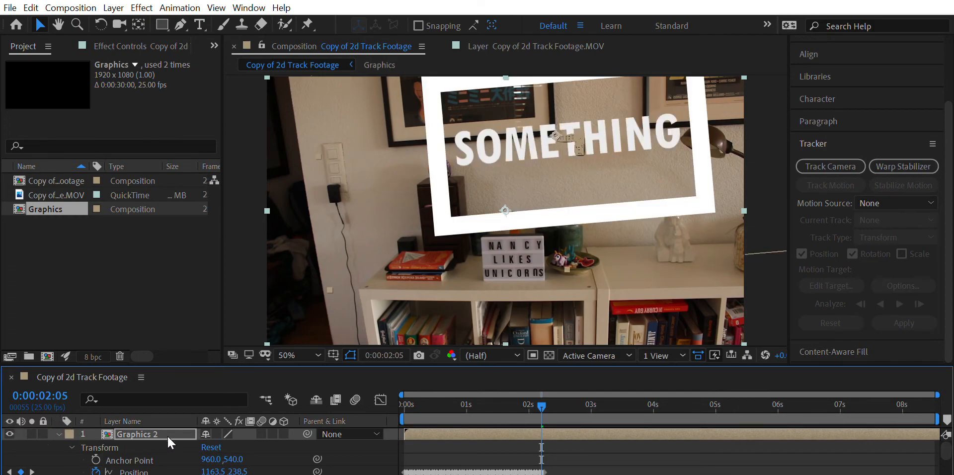
scroll(168, 442, "down", 2)
left_click(135, 446)
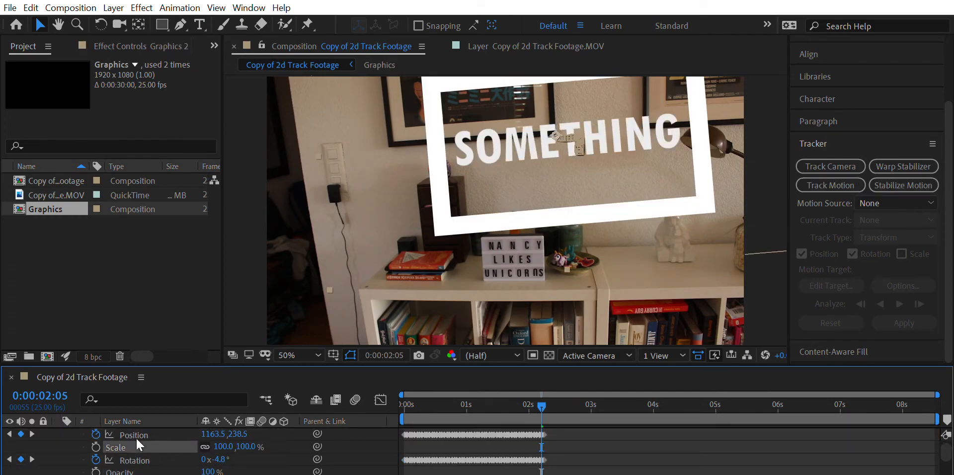
left_click_drag(228, 445, 191, 432)
Step: Preview the composition from 0:00:00:00 to check how the SOMETHING graphic follows the wall's position and rotation
left_click_drag(528, 388, 375, 380)
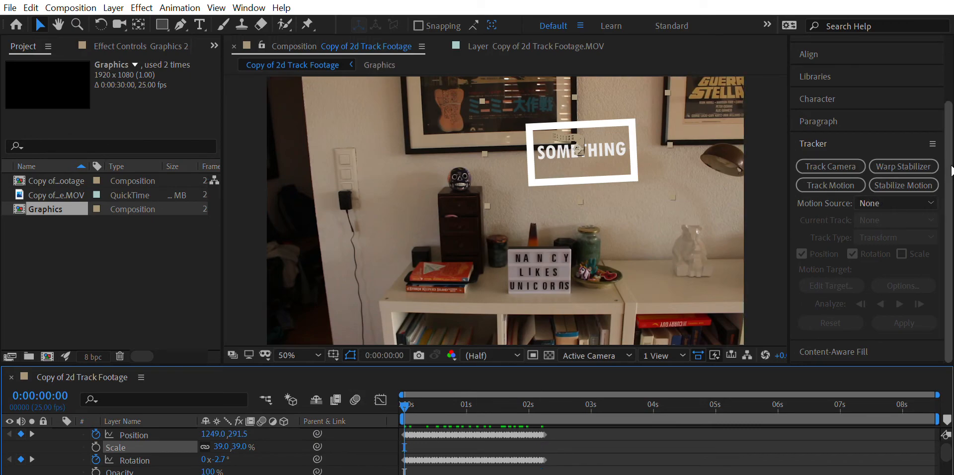
scroll(869, 199, "up", 3)
scroll(903, 107, "down", 2)
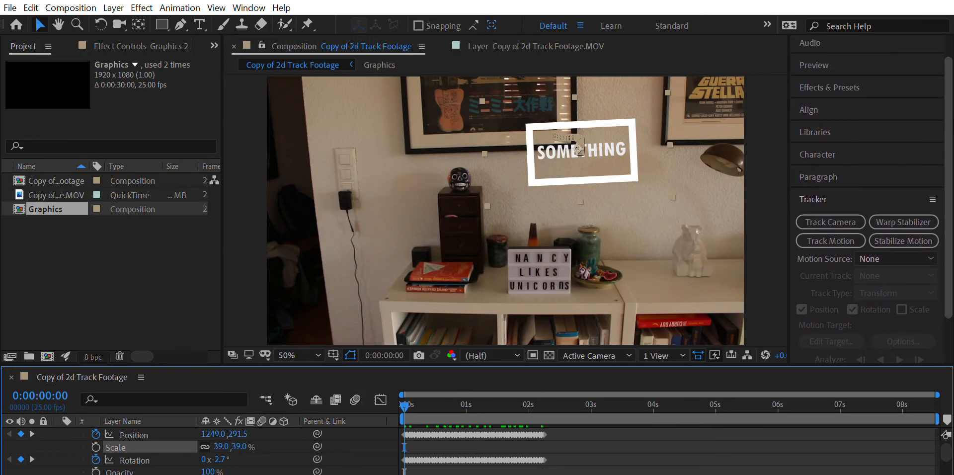
left_click(827, 50)
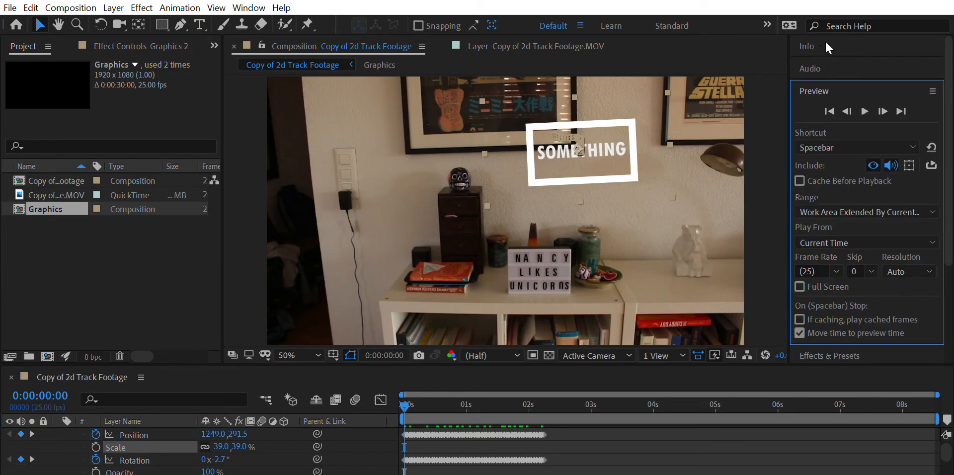
left_click(865, 111)
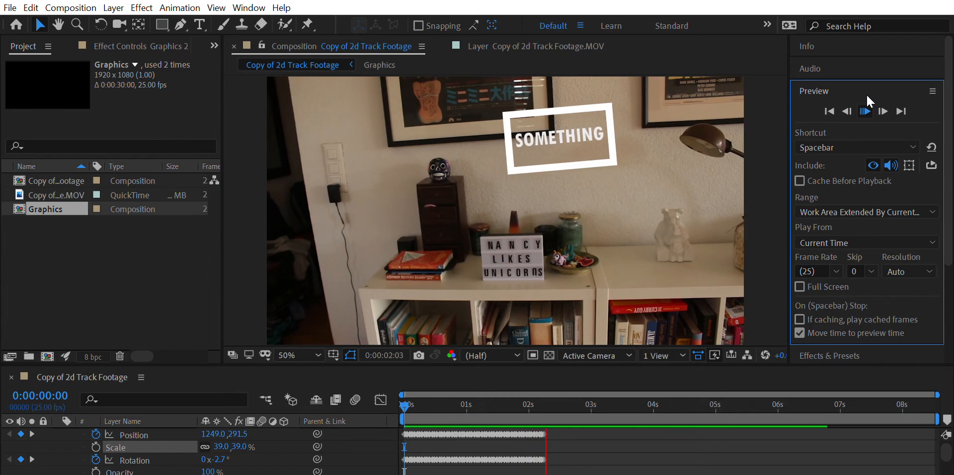
key("space")
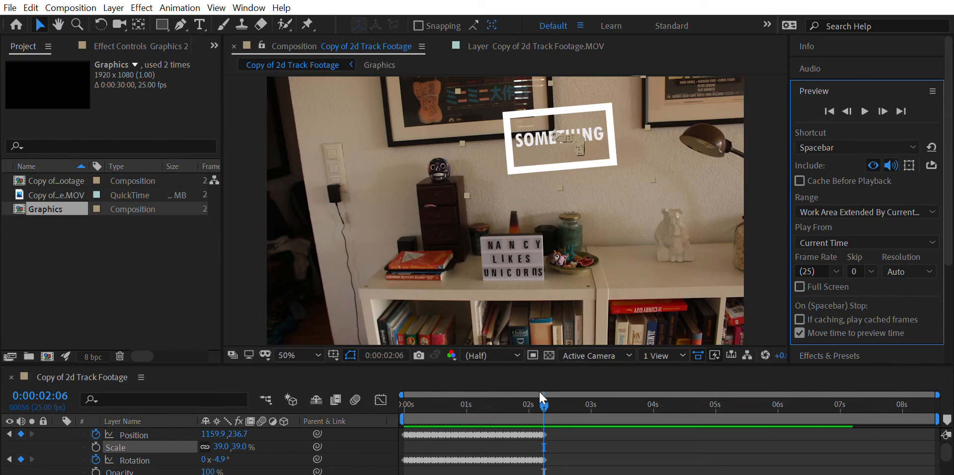
left_click_drag(531, 390, 389, 378)
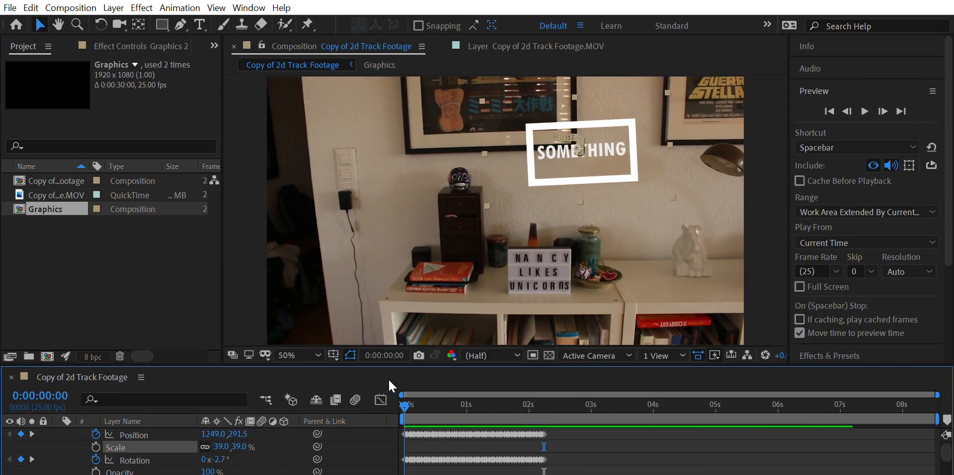